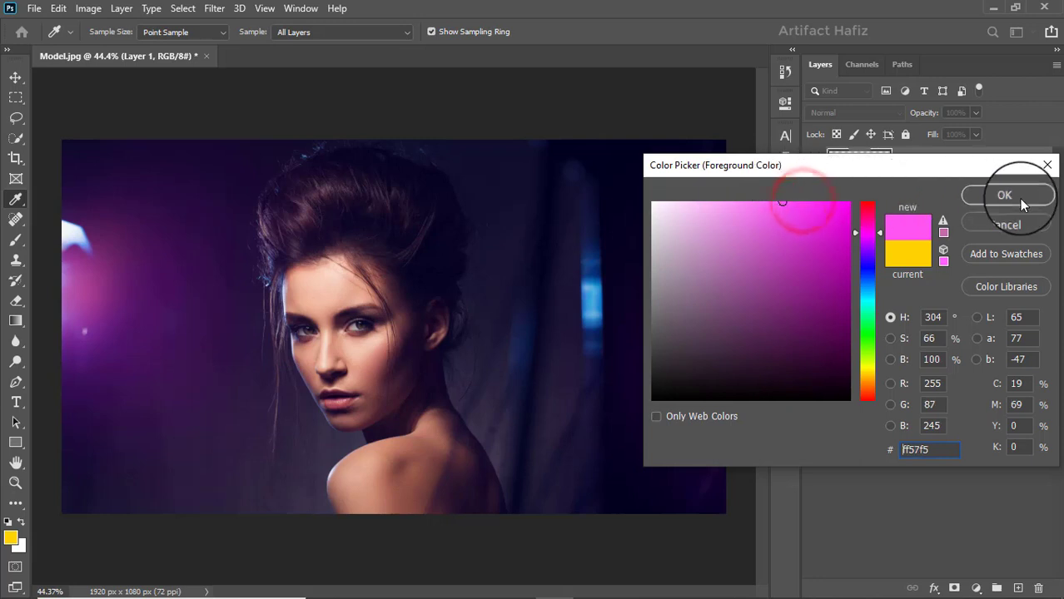
Step: Set the foreground color to ff57f5 and choose the Soft Round brush at 0% hardness and 100% opacity
left_click(1008, 196)
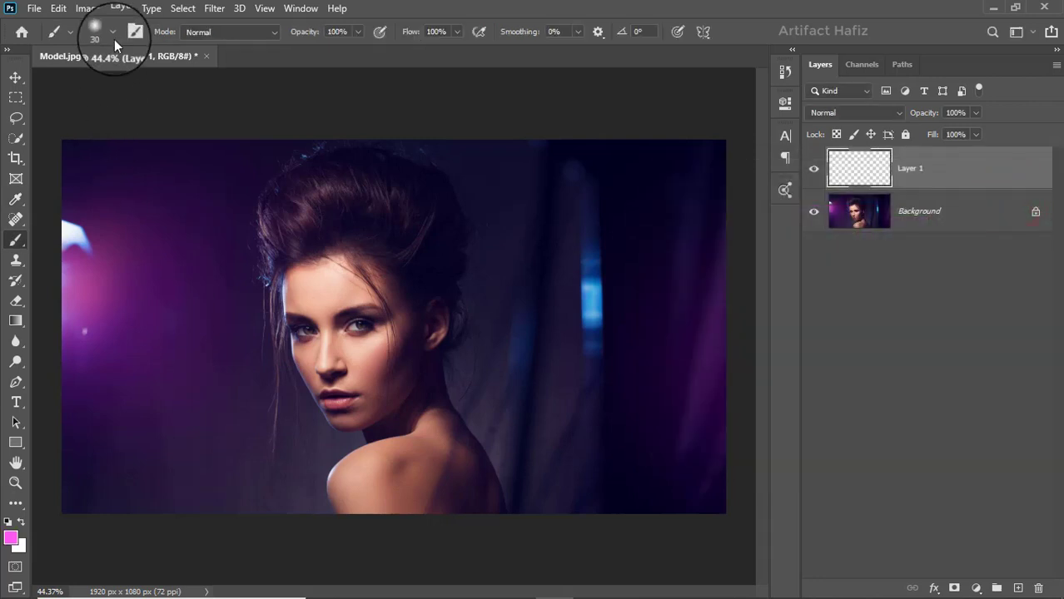
left_click(109, 33)
left_click(90, 211)
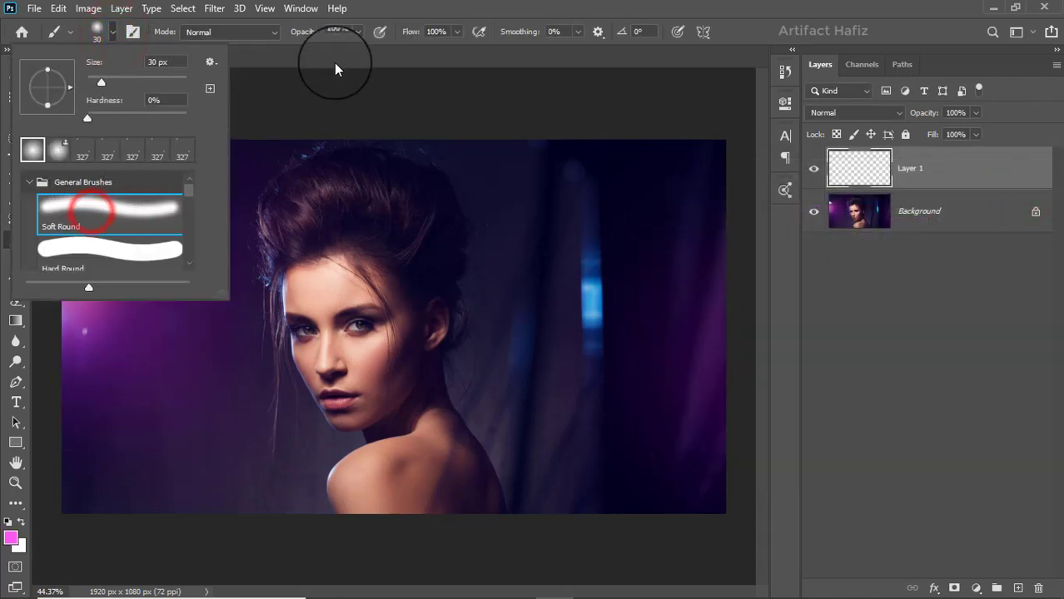
left_click(359, 34)
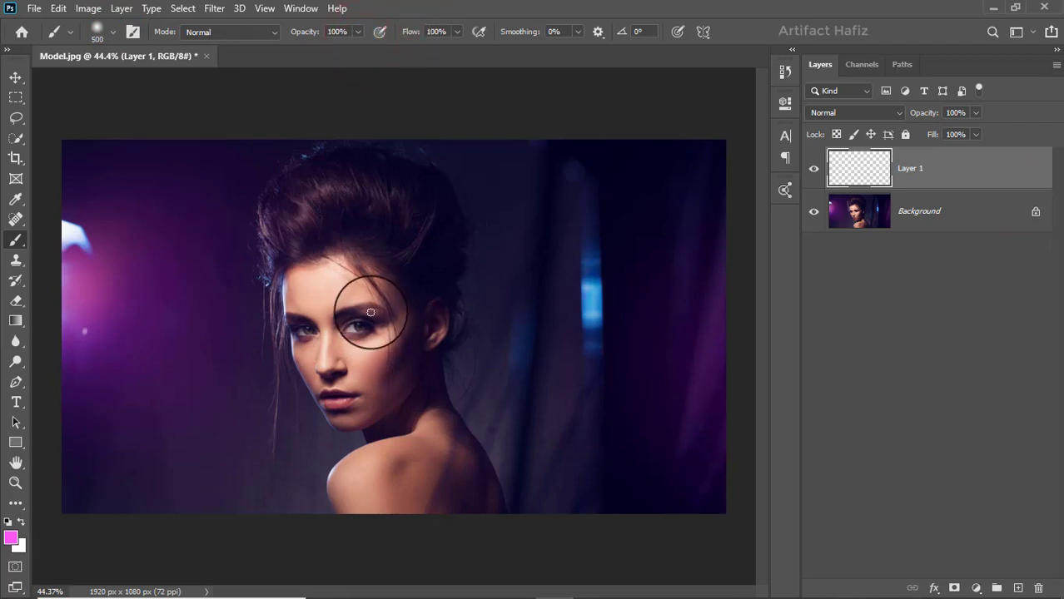
Step: Paint one soft pink dab at 800 px brush size over the side of the model's face on Layer 1
key("bracketright")
key("bracketright")
key("bracketright")
left_click(398, 334)
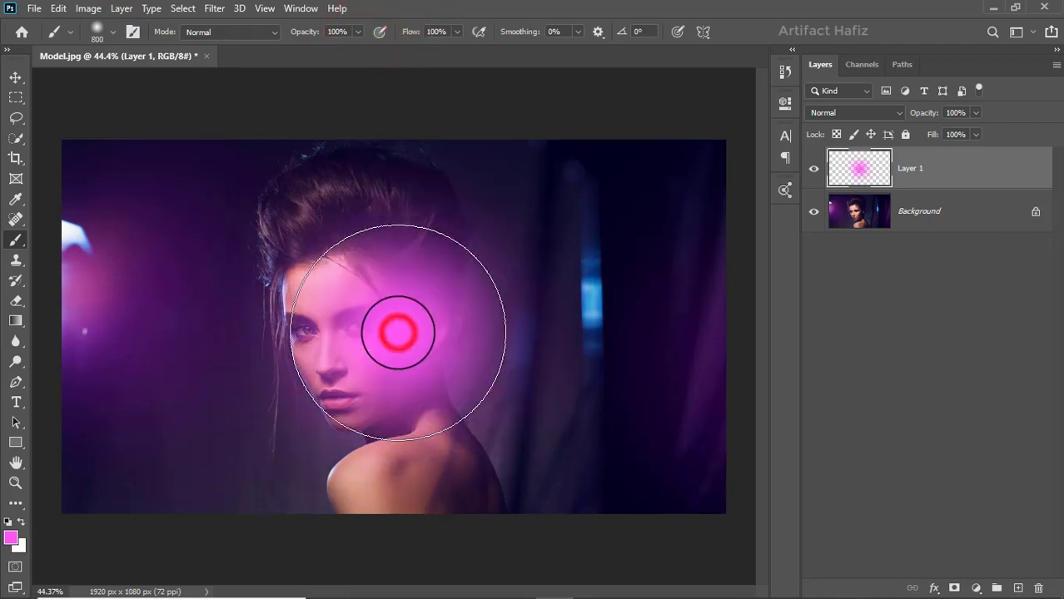
Step: Switch to the Move tool and set Layer 1's blend mode to Screen
key("ctrl+t")
left_click(15, 78)
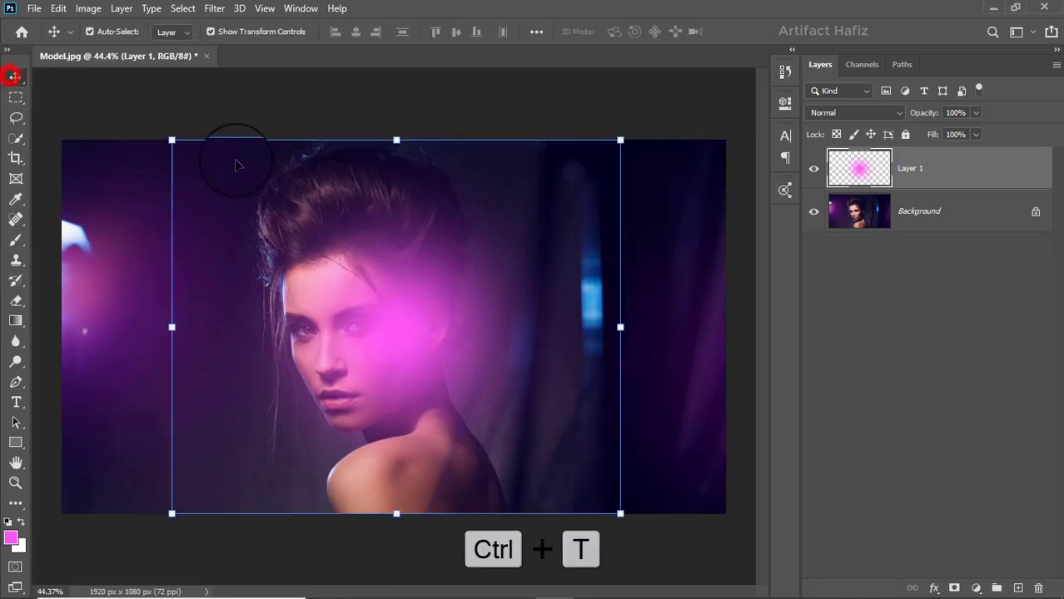
left_click(876, 119)
left_click(839, 240)
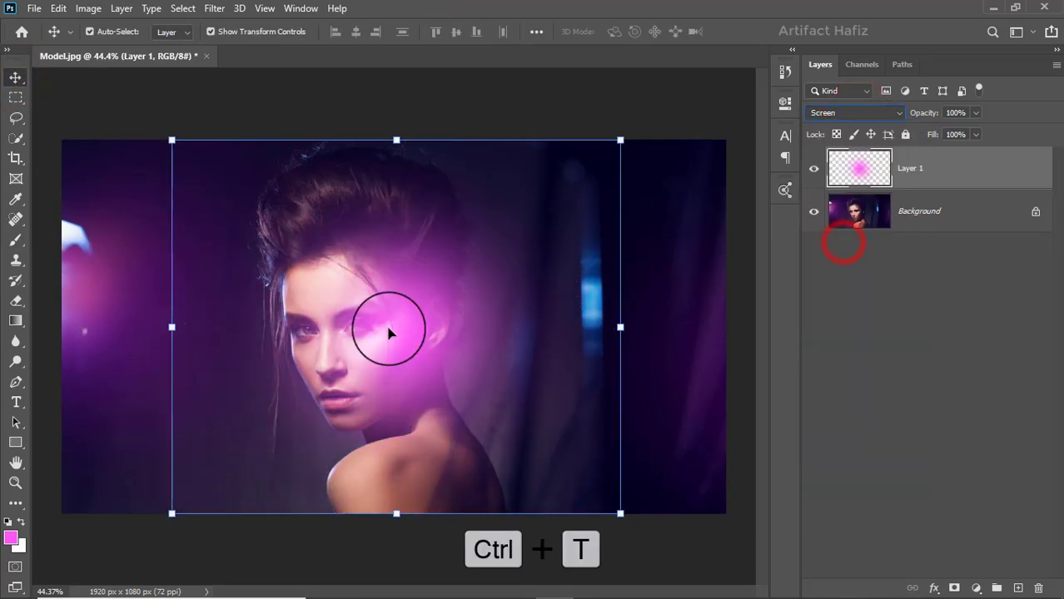
Step: Move the pink glow to the left side of the photo and enlarge it to about 334%
left_click_drag(389, 333, 75, 280)
mouse_move(304, 275)
left_mouse_down()
mouse_move(764, 284)
mouse_move(784, 290)
mouse_move(477, 290)
mouse_move(783, 297)
left_mouse_up()
left_click_drag(420, 316, 200, 301)
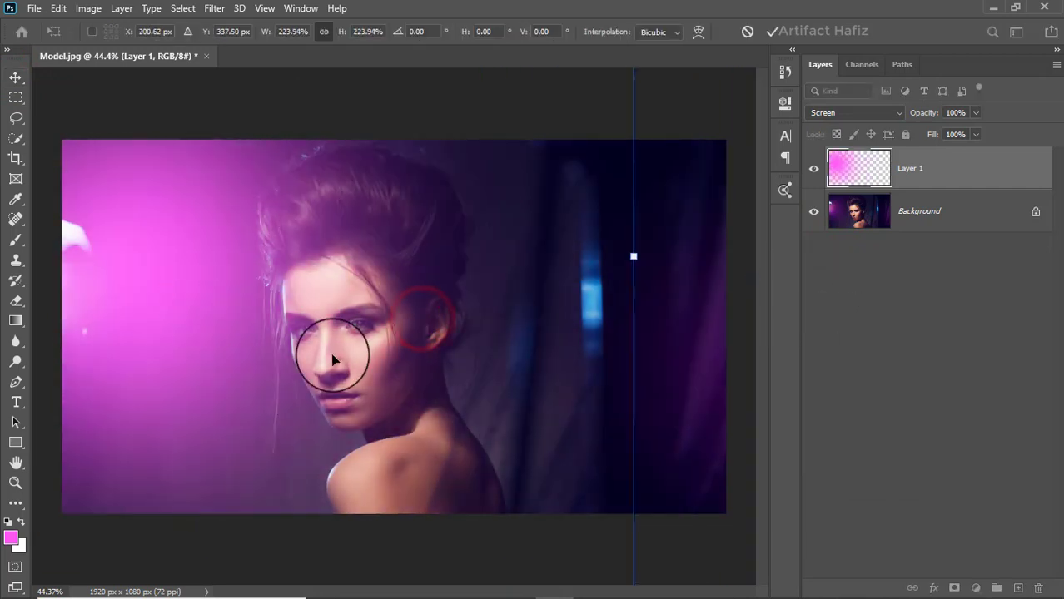
scroll(341, 363, "down", 6)
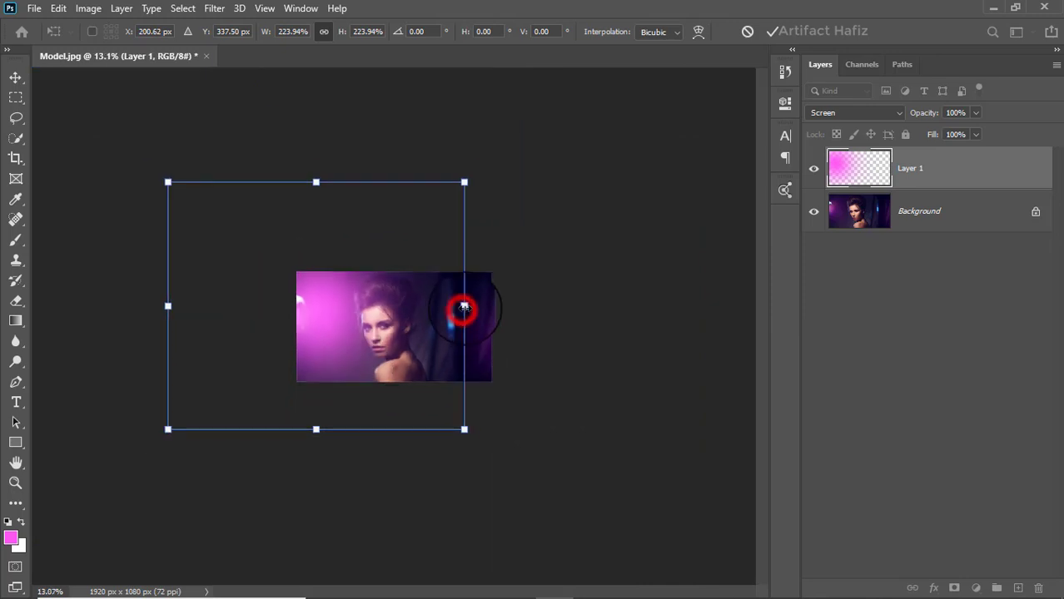
left_click_drag(464, 306, 610, 306)
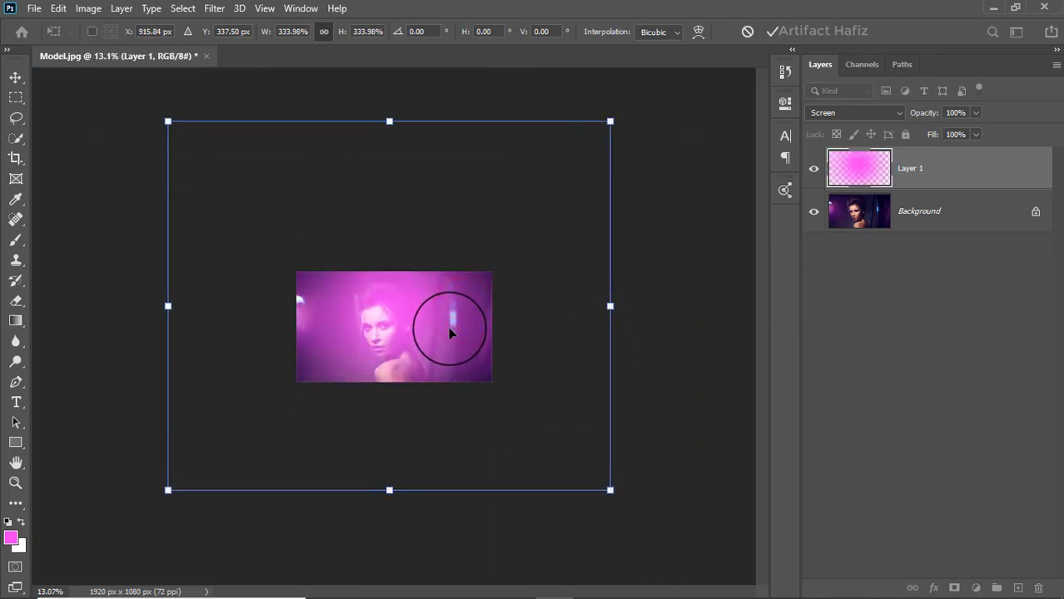
left_click_drag(432, 315, 347, 342)
scroll(347, 342, "up", 1)
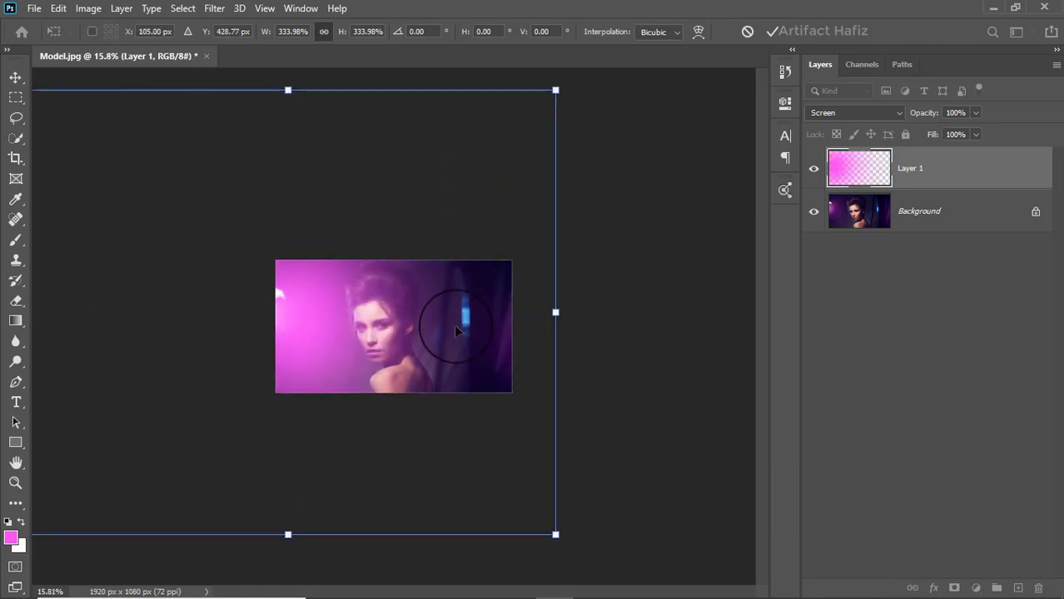
Step: Scale the pink glow down to about 262%, reposition it over the photo's left edge and apply the transform
left_click_drag(556, 313, 439, 312)
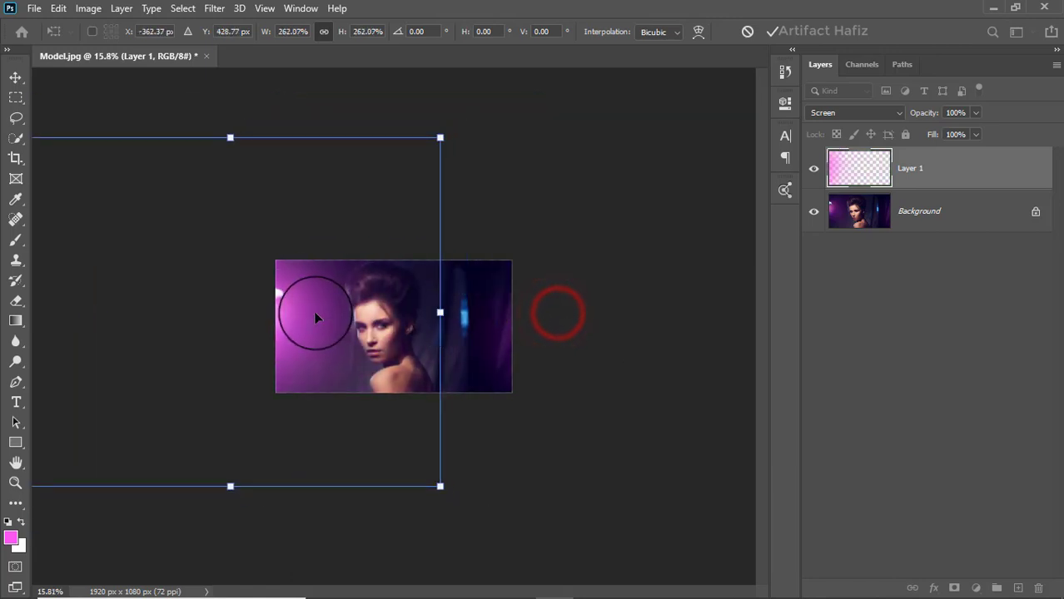
left_click_drag(315, 313, 366, 316)
scroll(353, 363, "up", 2)
scroll(354, 363, "up", 2)
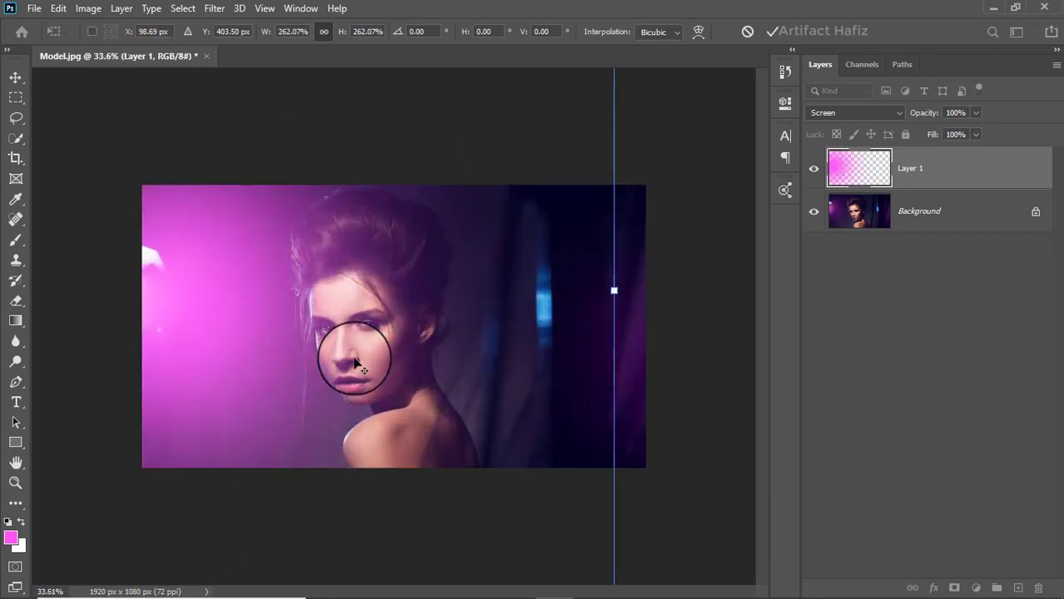
scroll(354, 363, "up", 1)
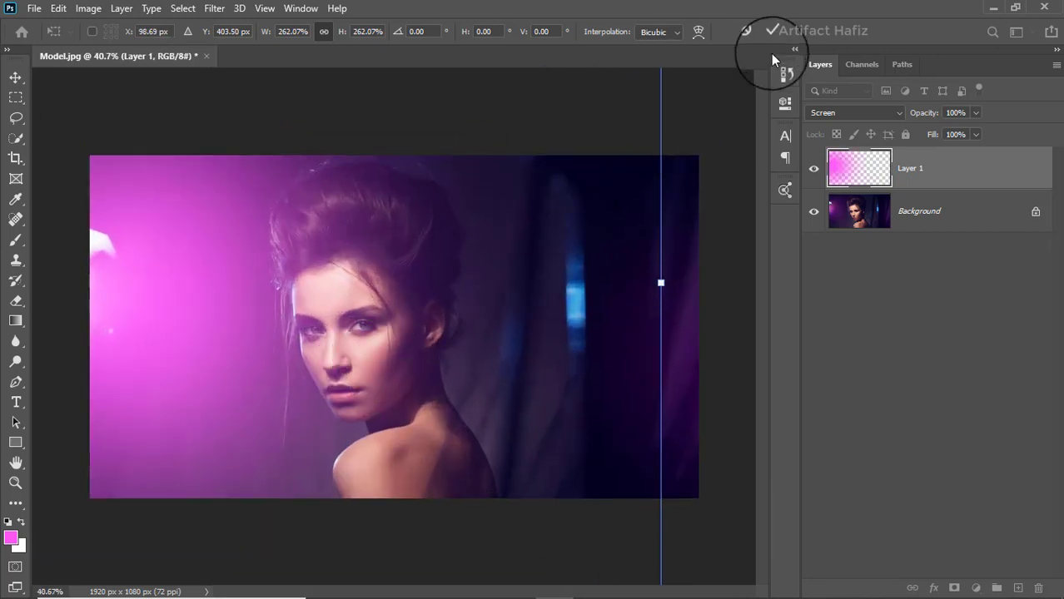
left_click(771, 31)
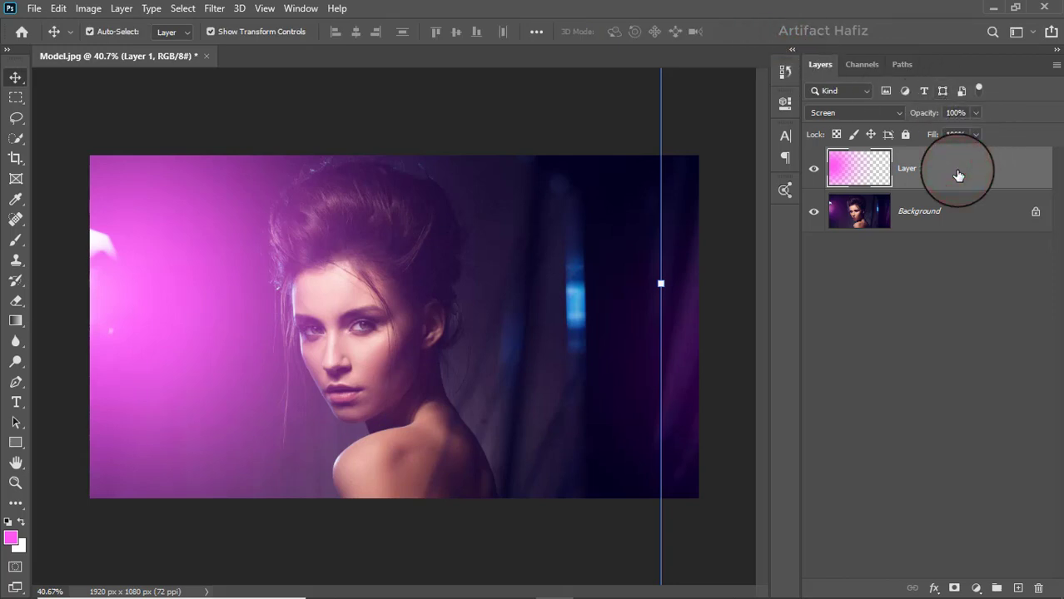
Step: Duplicate Layer 1 and move the copied glow to the right side of the photo
left_click_drag(932, 167, 1017, 588)
scroll(420, 312, "down", 2)
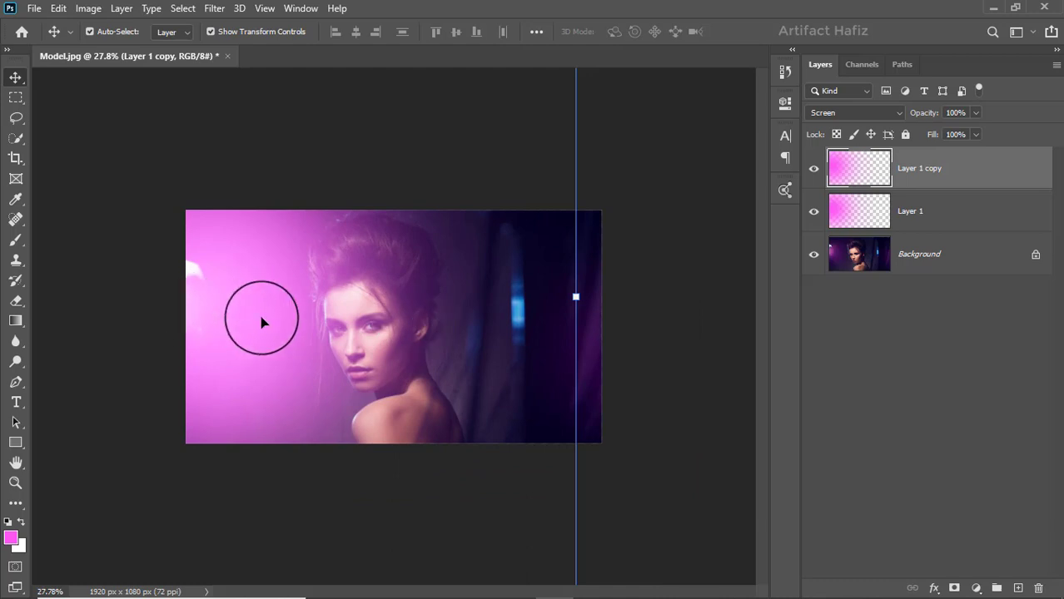
left_click_drag(262, 314, 575, 288)
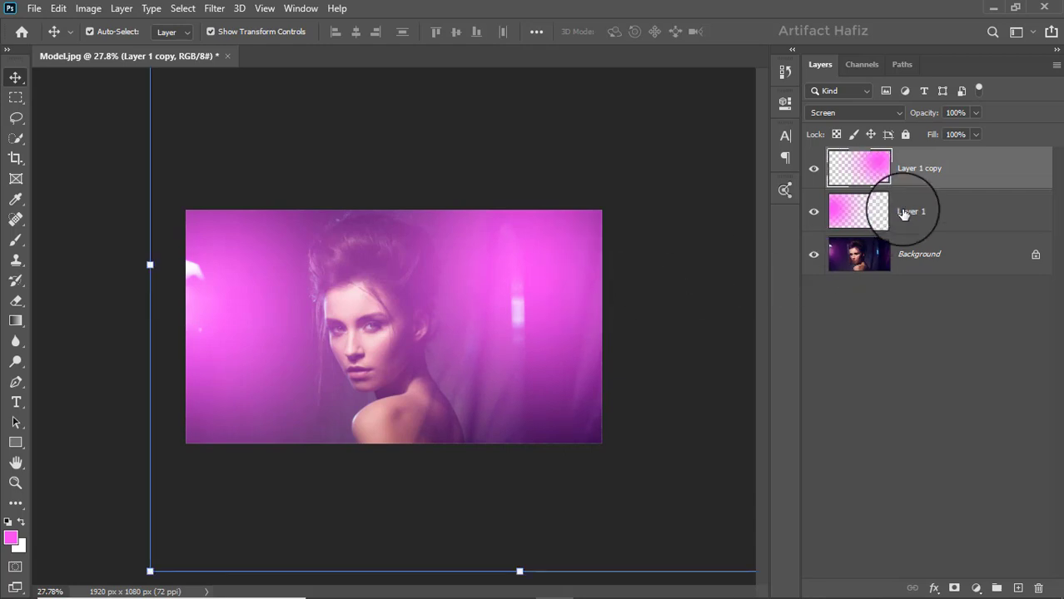
Step: Set the opacity of Layer 1 copy to 54% and of Layer 1 to 76%
left_click(916, 181)
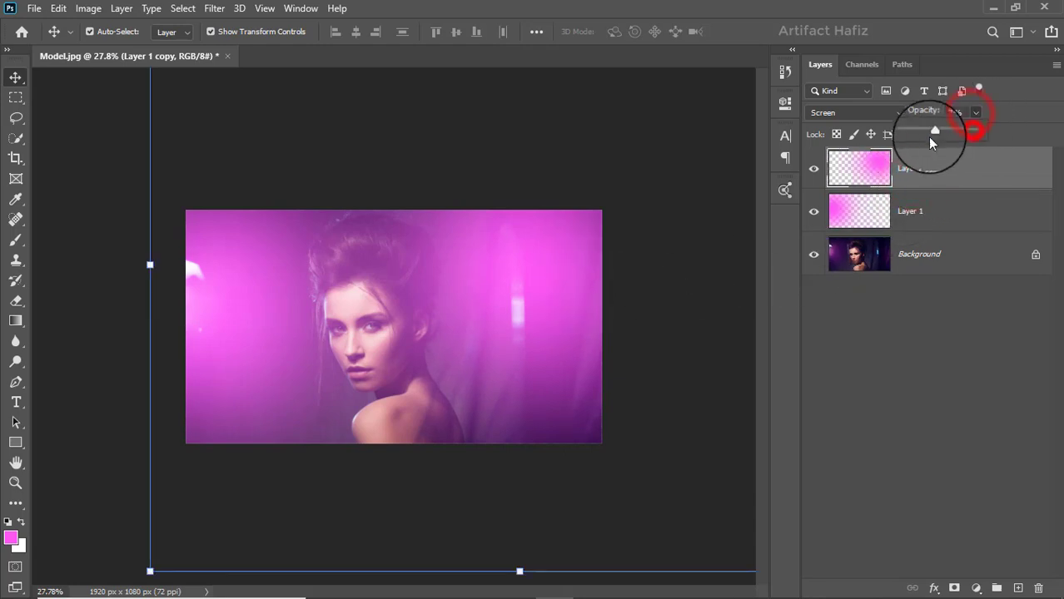
left_click_drag(930, 142, 944, 142)
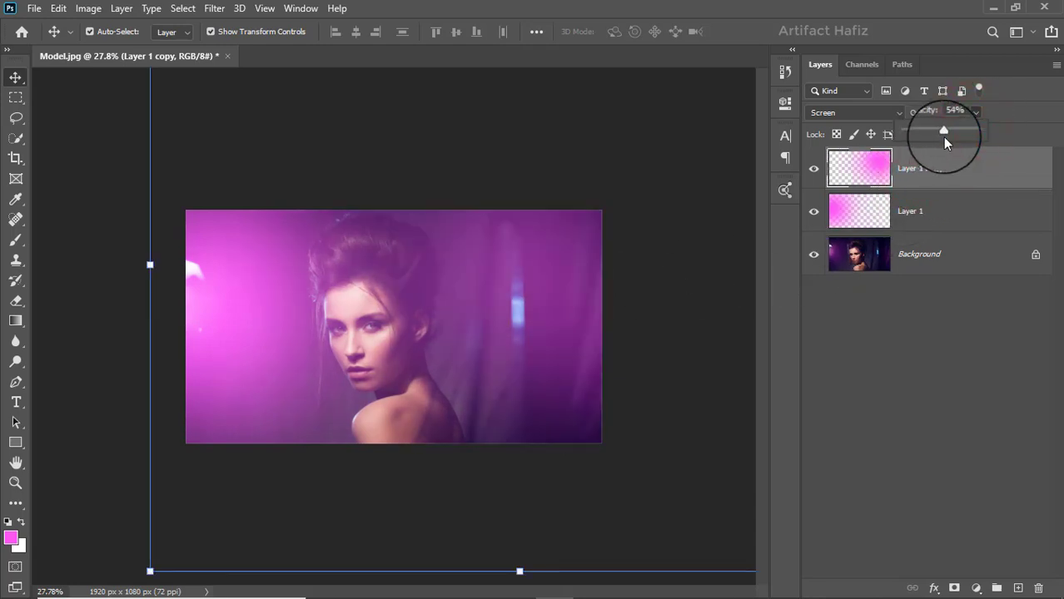
left_click(964, 209)
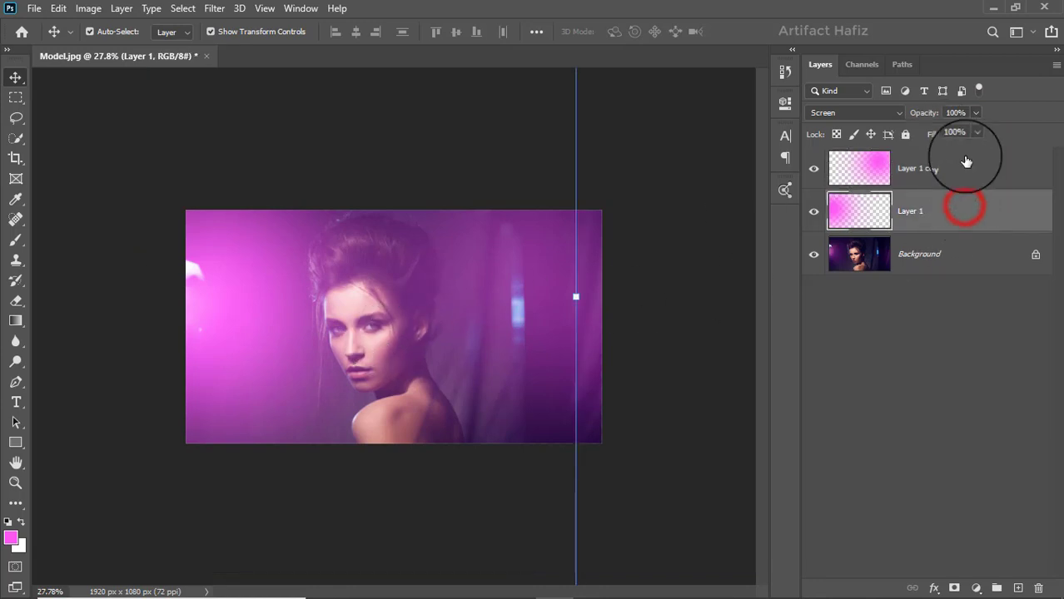
left_click(976, 111)
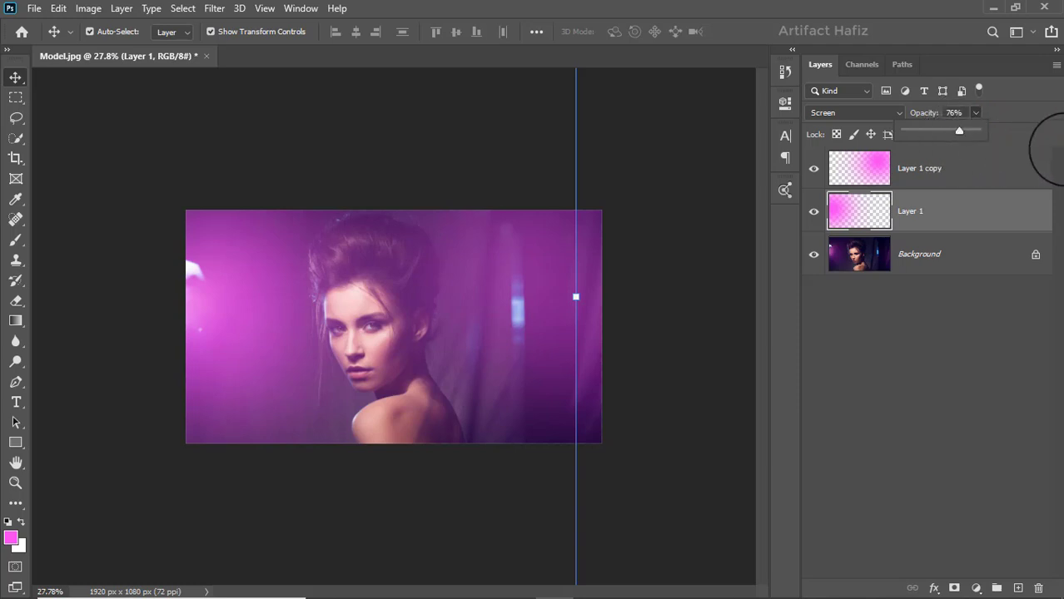
Step: Group both glow layers and toggle the group's visibility off and on to compare the effect
left_click(909, 165)
left_click(905, 210, "shift")
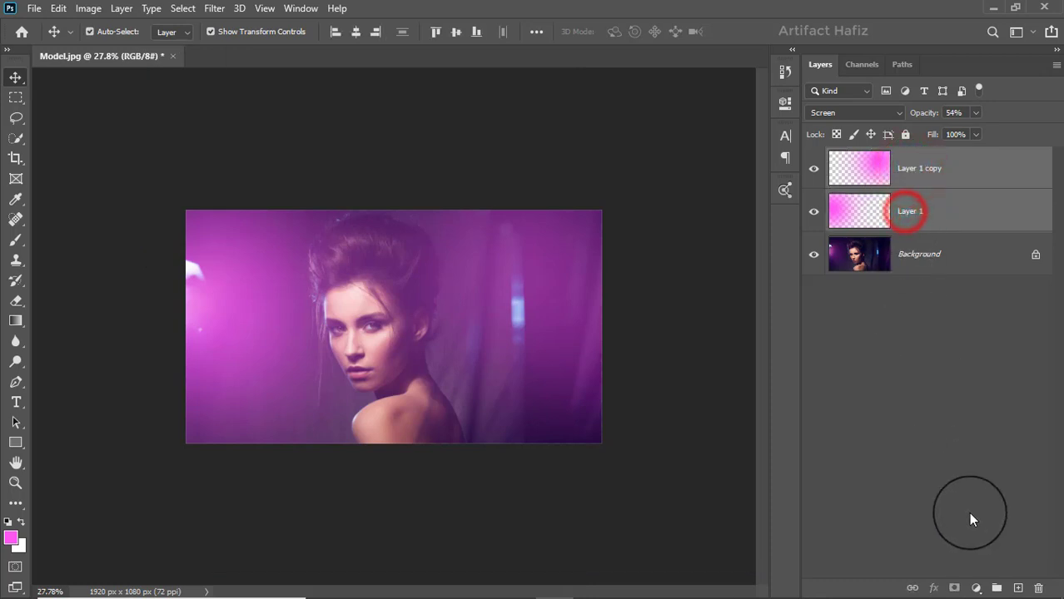
left_click(995, 588)
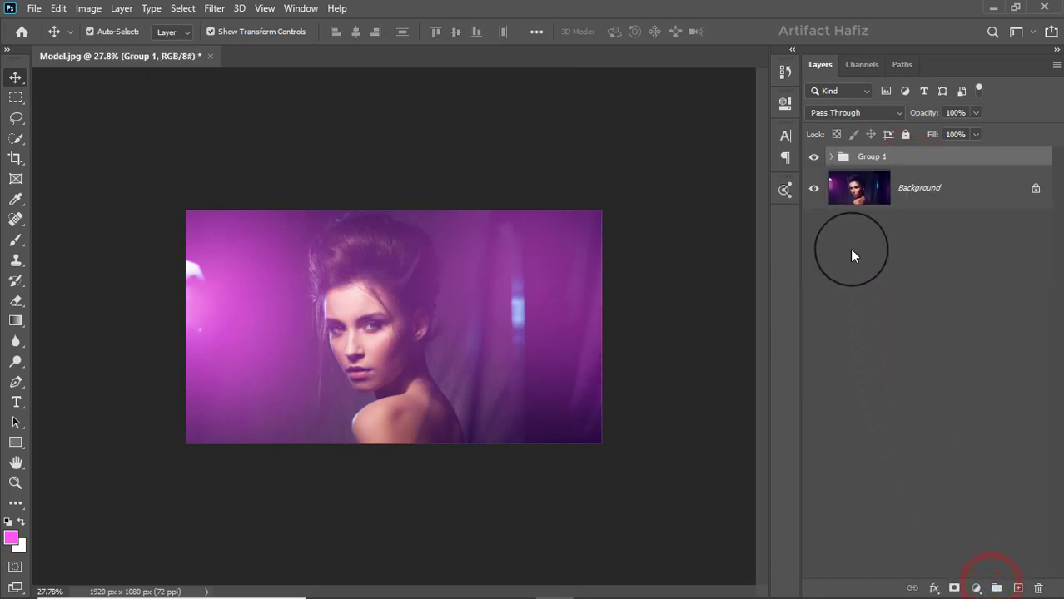
left_click(814, 156)
left_click(814, 156)
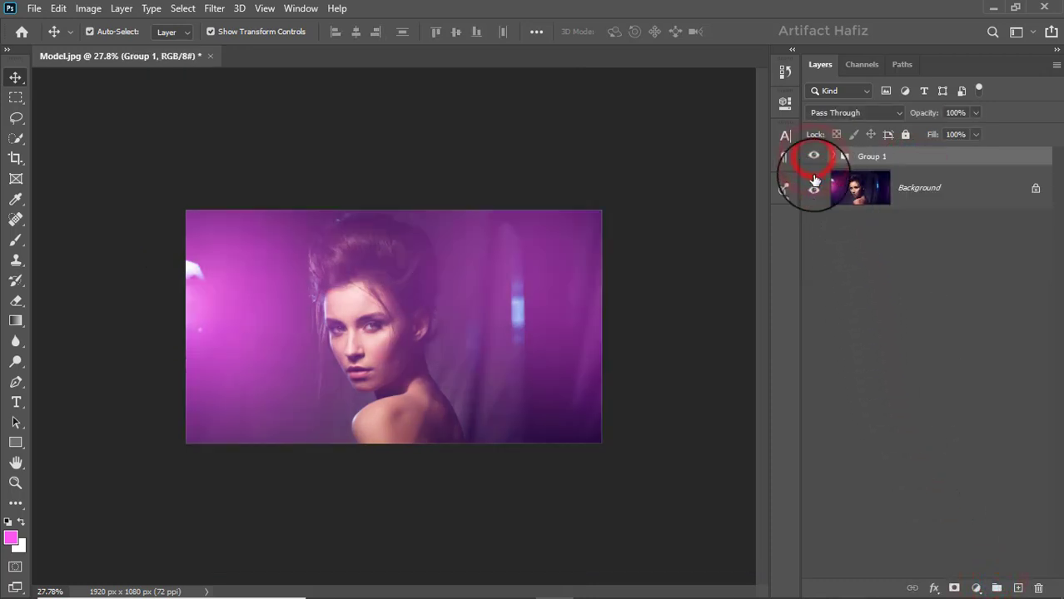
Step: Add a layer mask to Group 1 and set up a black brush at 13% opacity and 400 px
left_click(954, 588)
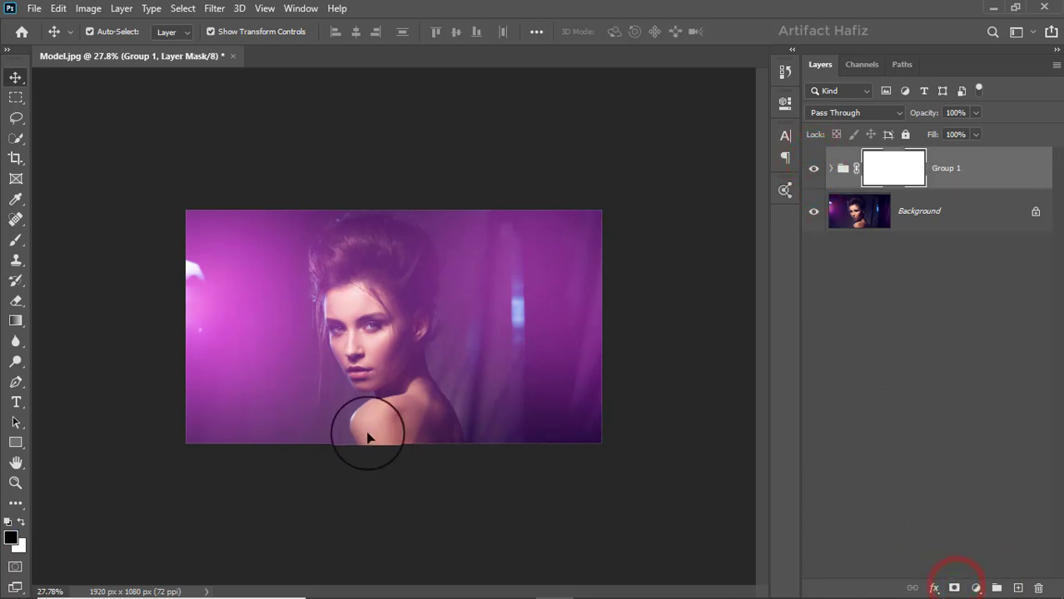
left_click(19, 241)
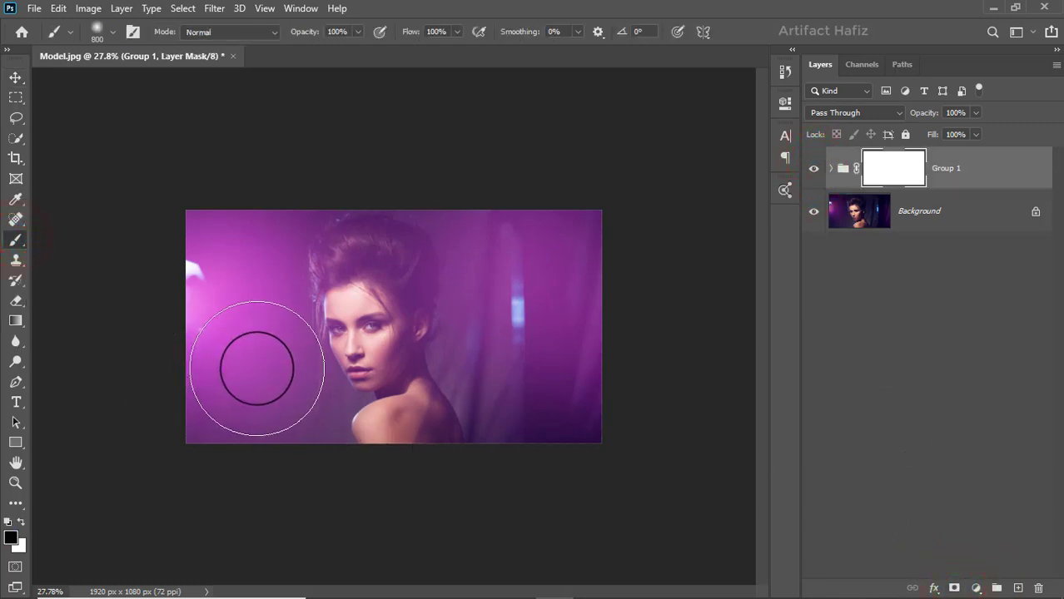
left_click(20, 526)
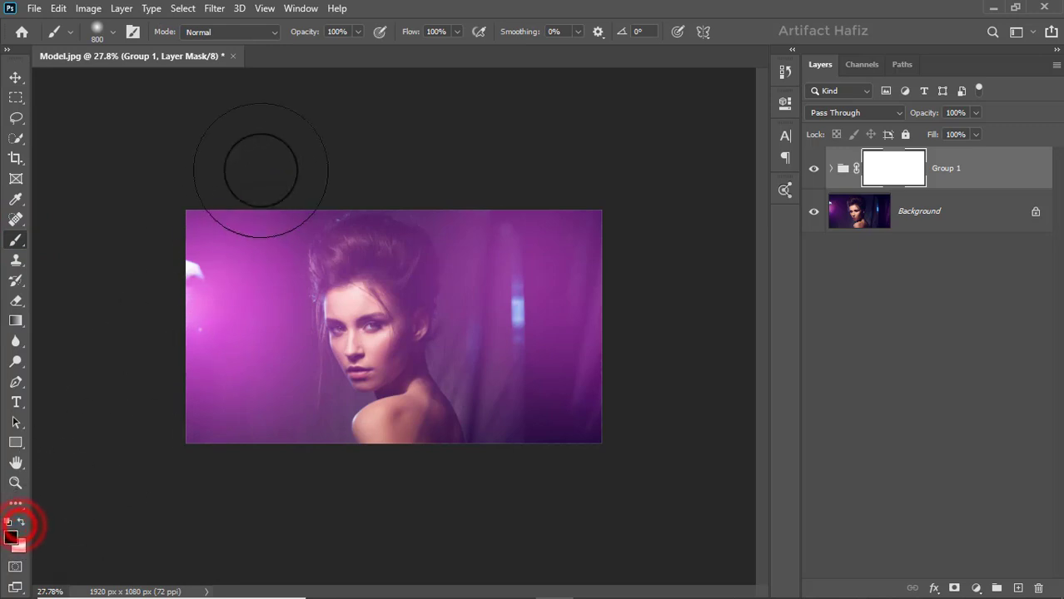
left_click(358, 31)
left_click(299, 50)
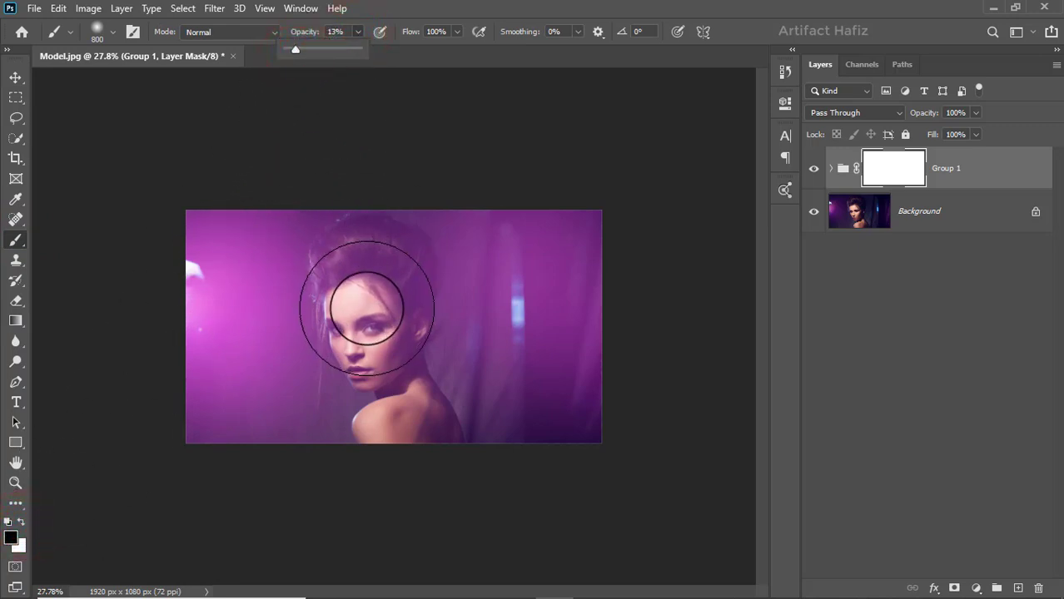
key("bracketleft")
key("bracketleft")
key("bracketleft")
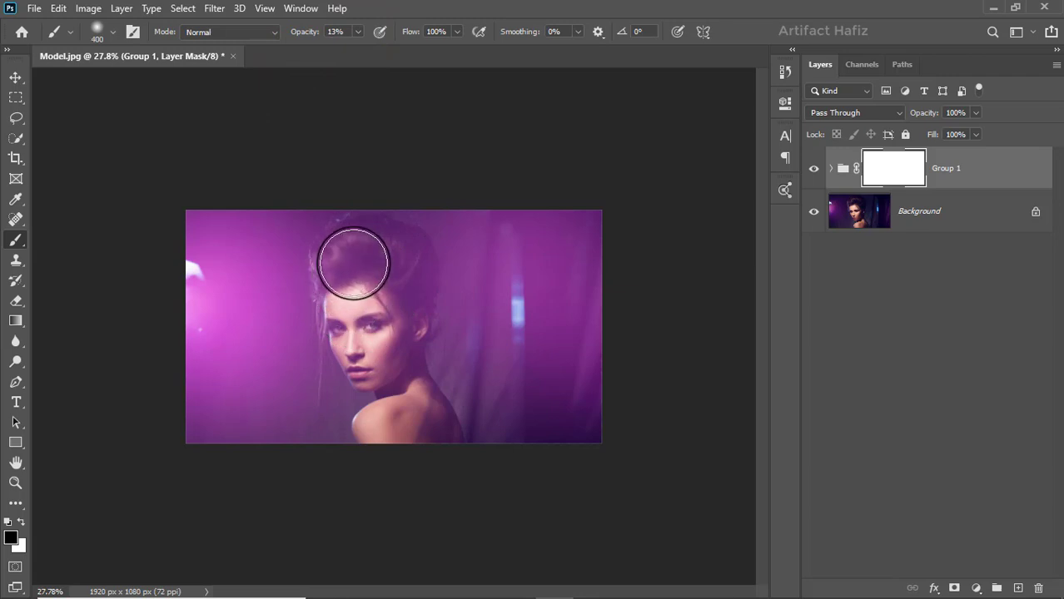
Step: Paint on the group's mask over the model's hair and face to reduce the glow, and compare with the group hidden
left_click(355, 257)
mouse_move(376, 305)
left_mouse_down()
mouse_move(373, 368)
mouse_move(356, 325)
mouse_move(380, 423)
mouse_move(339, 250)
mouse_move(383, 345)
mouse_move(368, 352)
mouse_move(394, 445)
mouse_move(370, 367)
left_mouse_up()
scroll(370, 359, "up", 3)
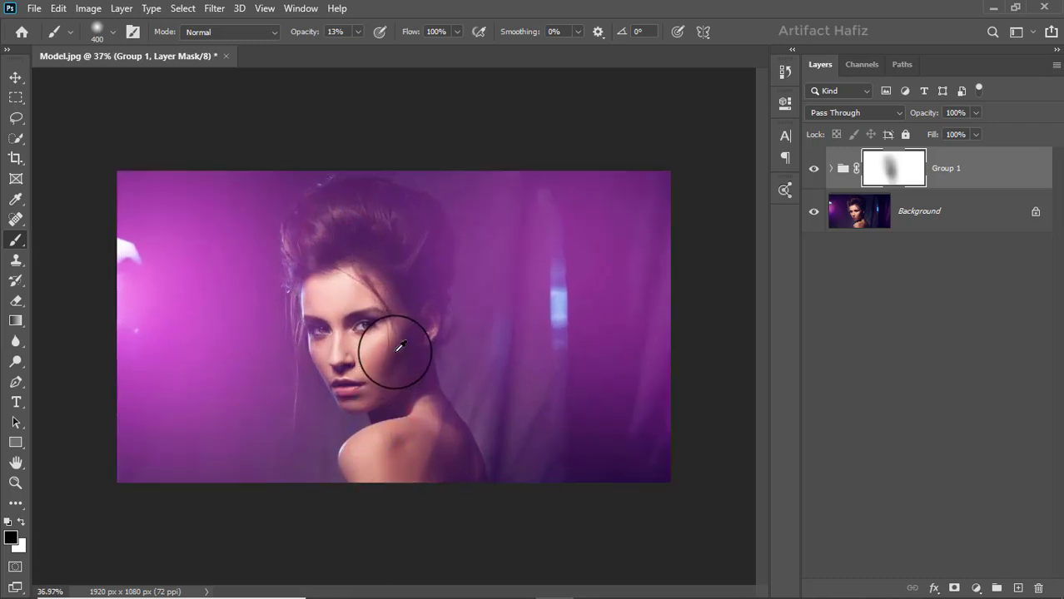
left_click(813, 169)
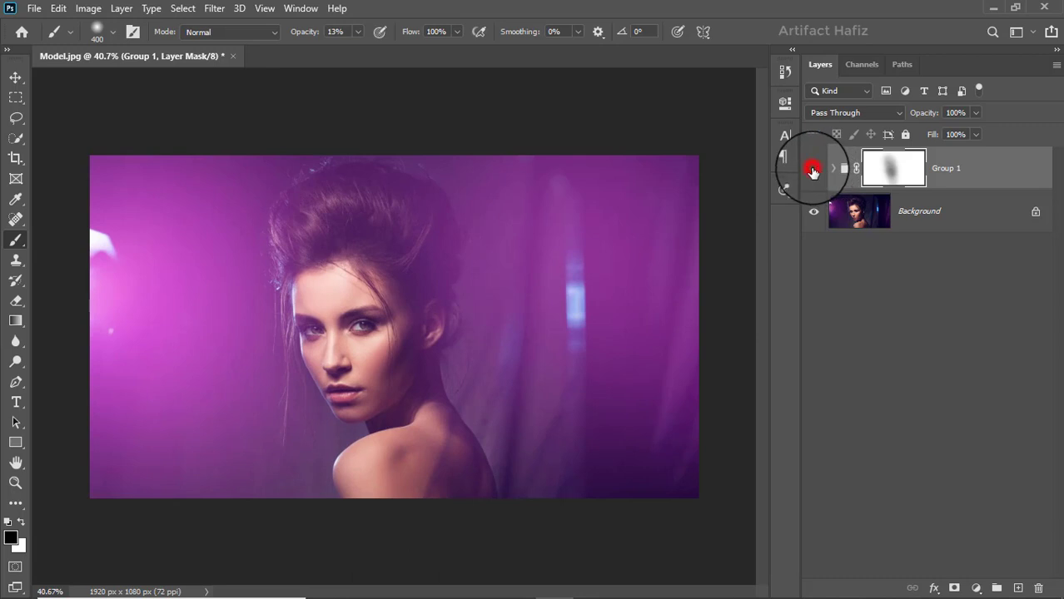
left_click(813, 170)
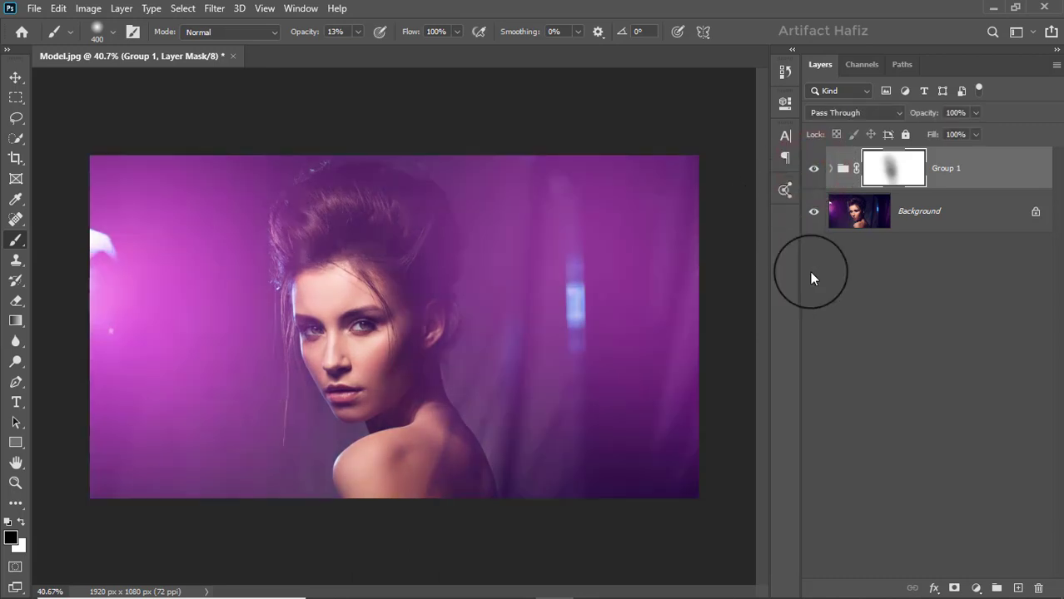
Step: Add a Color Lookup adjustment layer above Group 1 with the Soft_Warming.look 3D LUT
left_click(962, 165)
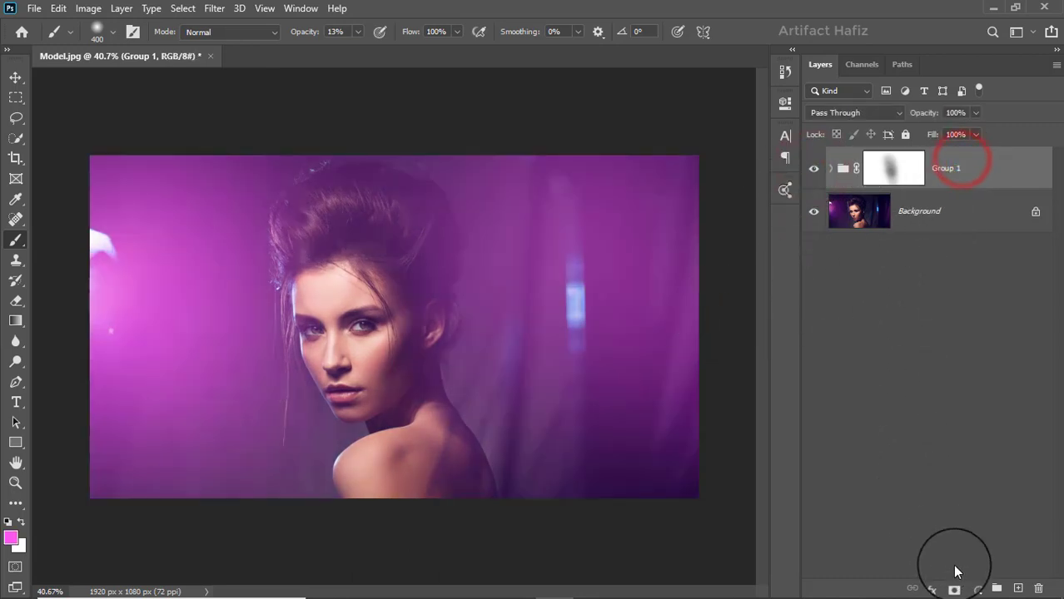
left_click(976, 588)
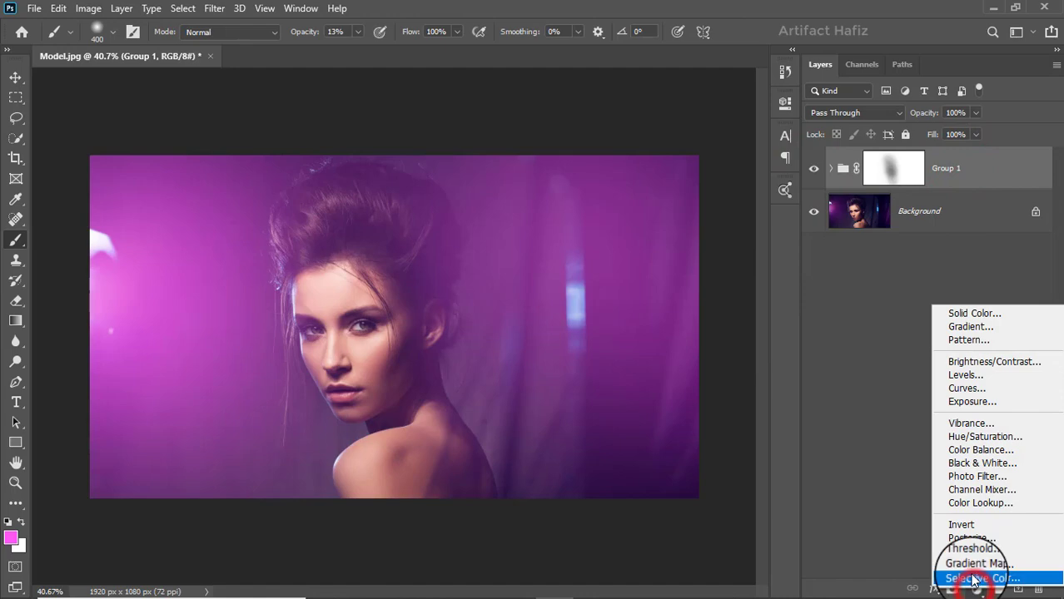
left_click(970, 503)
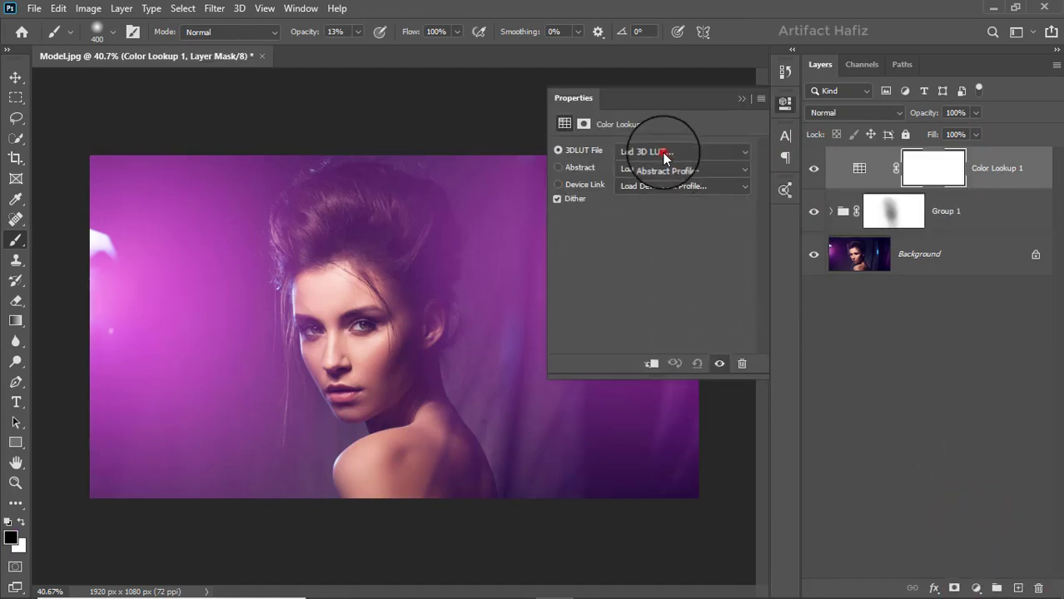
left_click(665, 150)
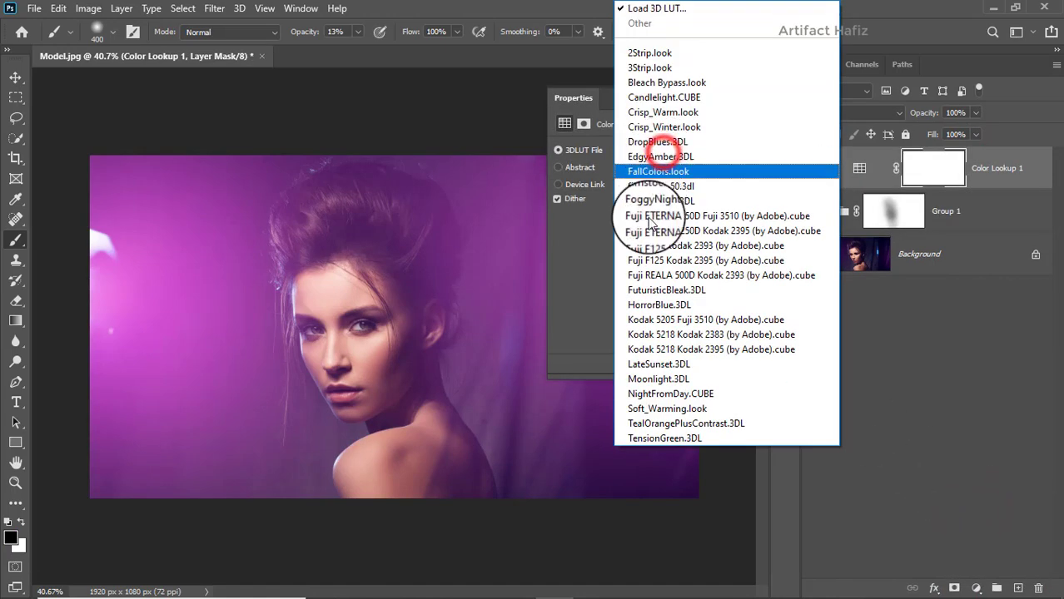
left_click(666, 409)
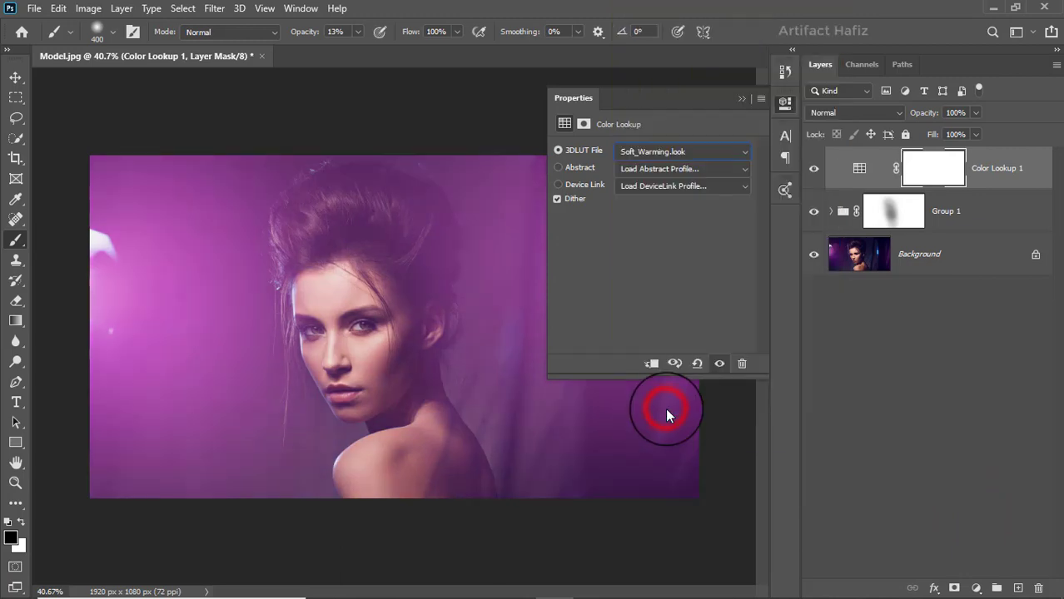
left_click(740, 100)
Step: Lower the Color Lookup 1 layer's opacity to 16%
left_click(997, 171)
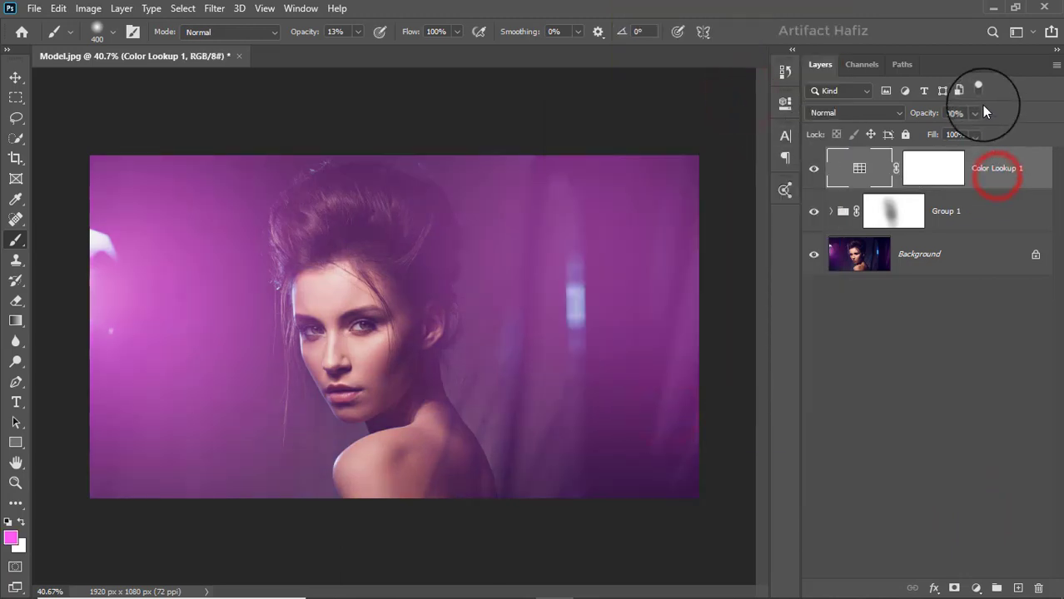
left_click(975, 113)
left_click_drag(978, 128, 924, 131)
left_click(982, 169)
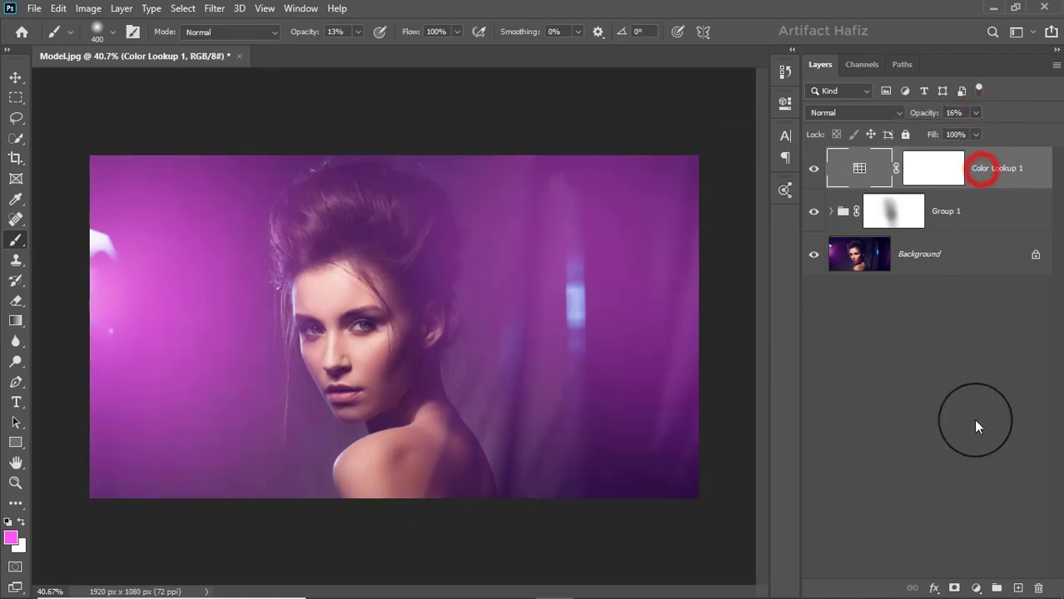
Step: Add a Curves adjustment layer on top, anchoring the shadows on the diagonal and slightly lifting the highlights of the RGB curve
left_click(975, 588)
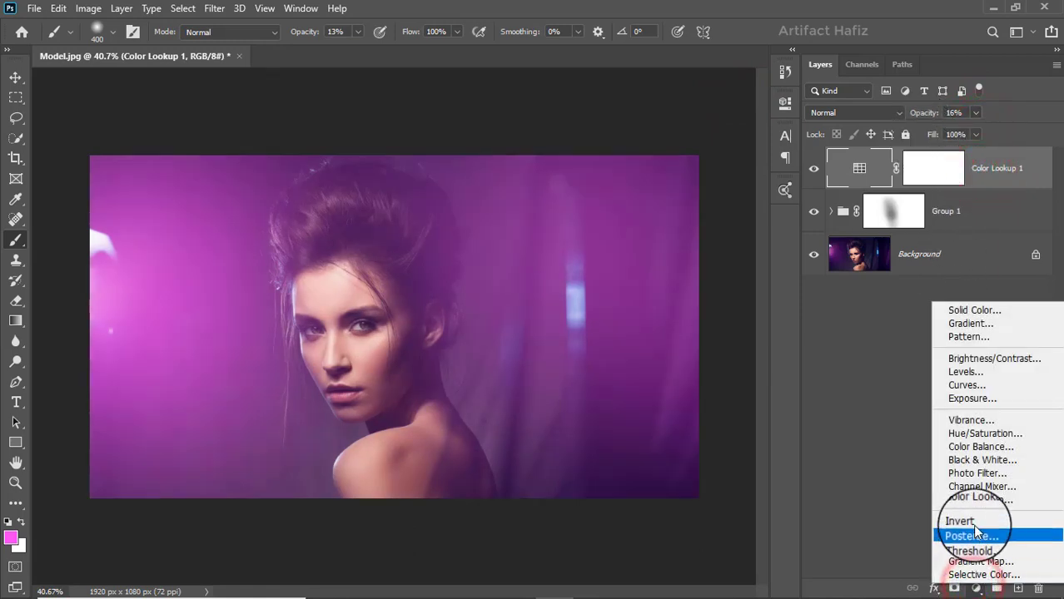
left_click(963, 386)
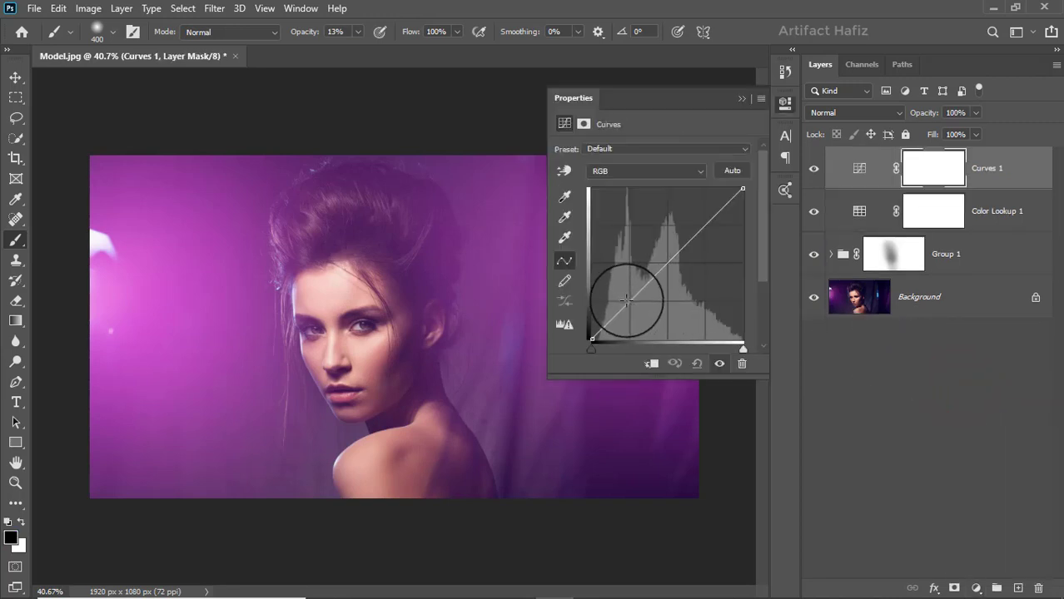
left_click_drag(627, 300, 632, 304)
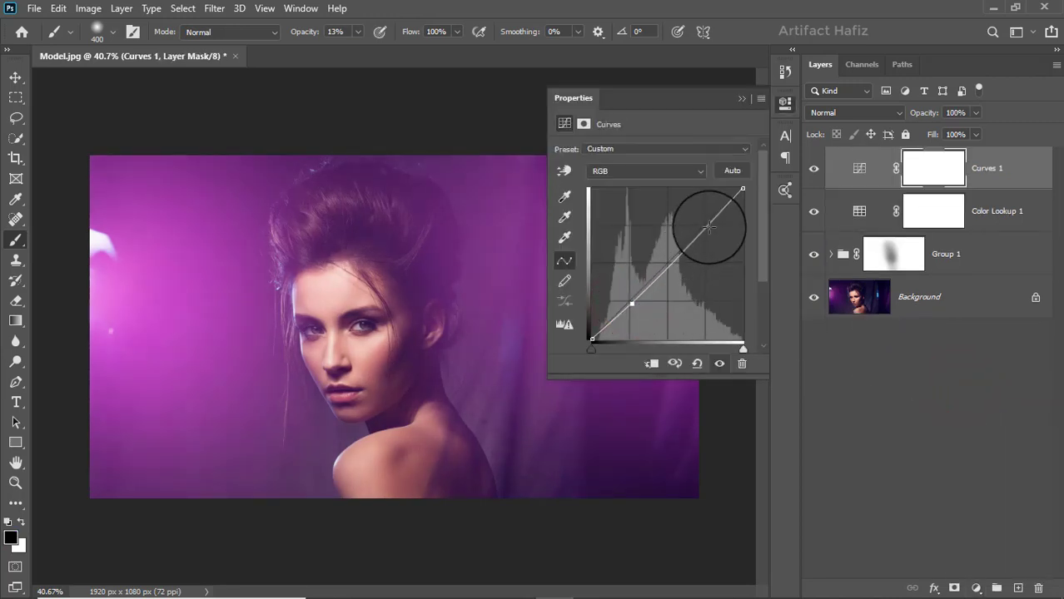
left_click_drag(709, 226, 707, 219)
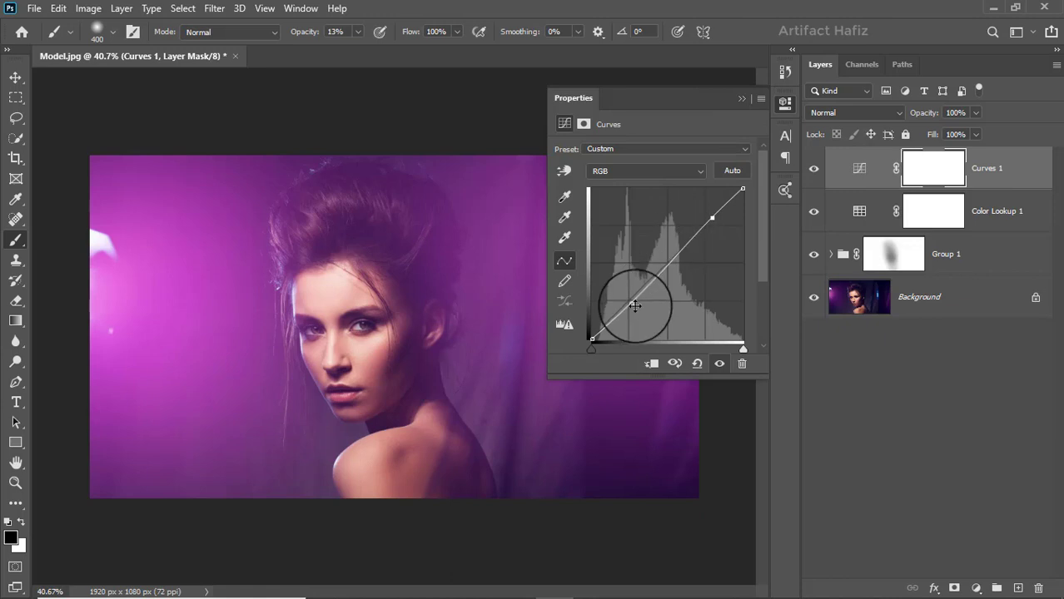
left_click_drag(632, 303, 630, 301)
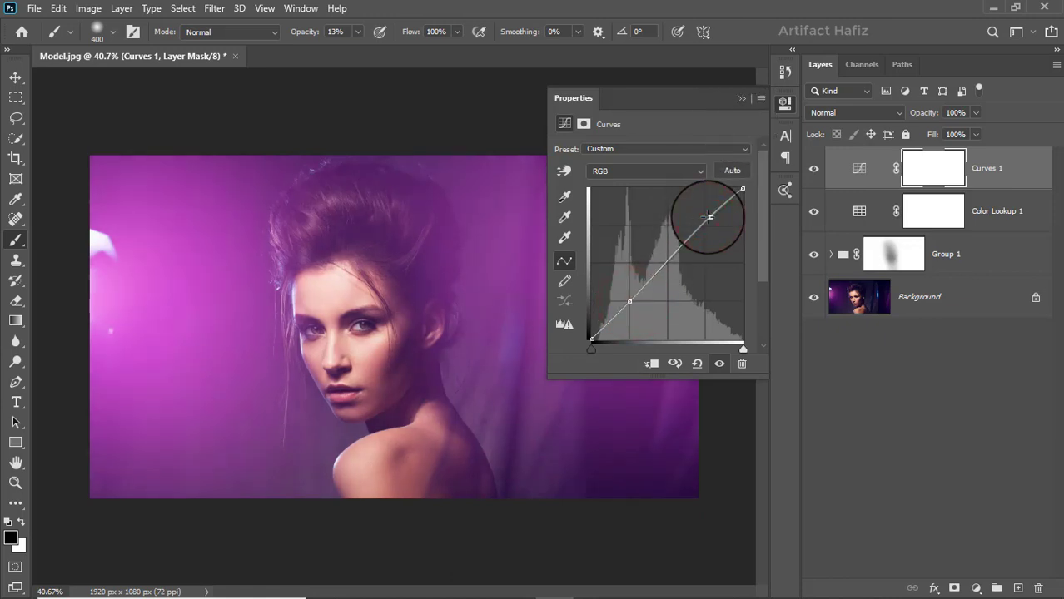
left_click(739, 98)
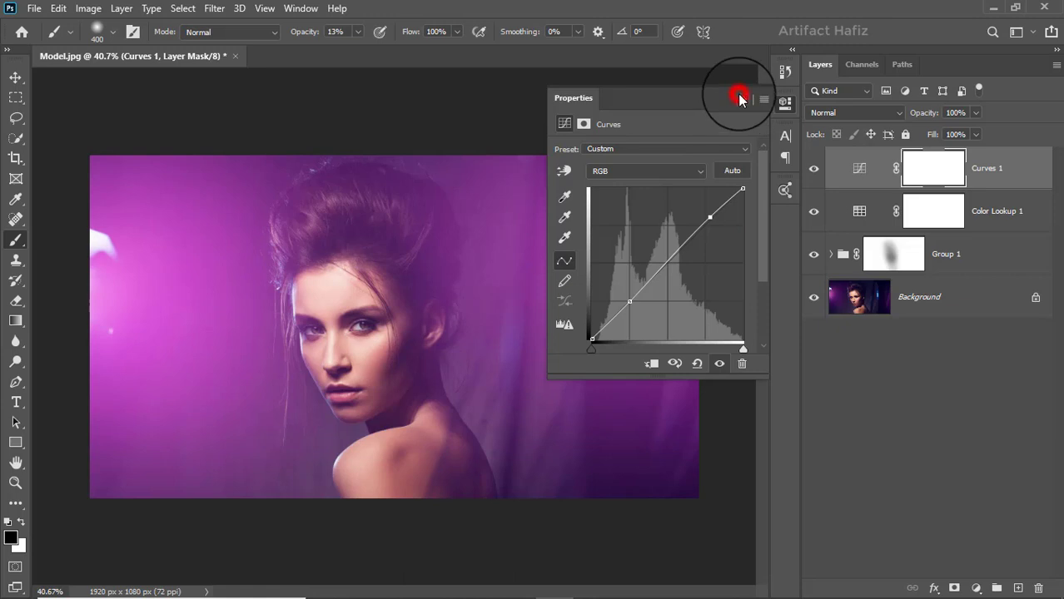
Step: Add a Levels adjustment layer above Curves 1 with input levels 8 and 253, and compare the image with it hidden
left_click(995, 168)
left_click(977, 586)
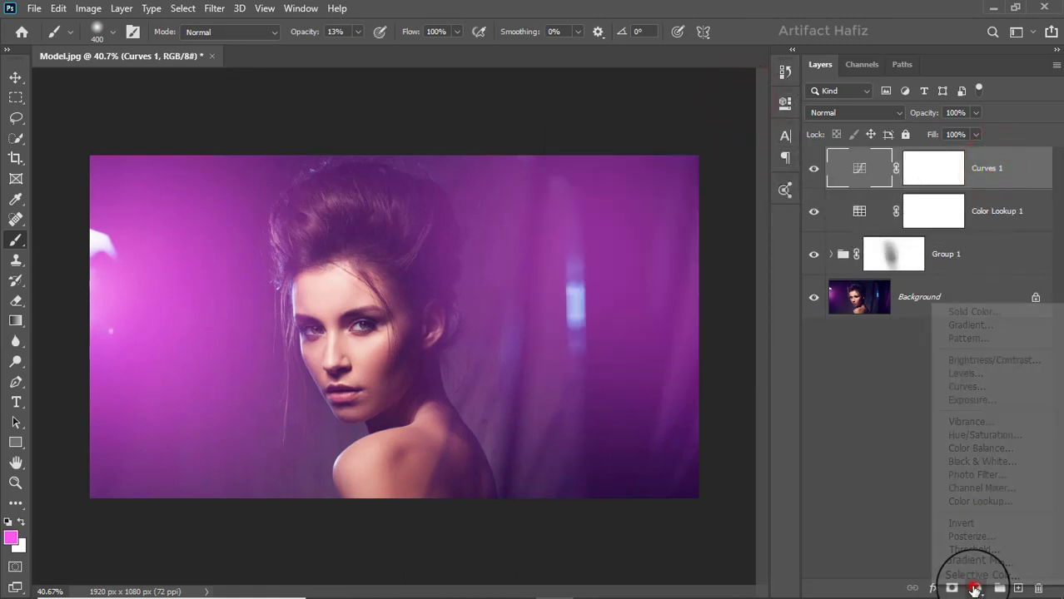
left_click(971, 377)
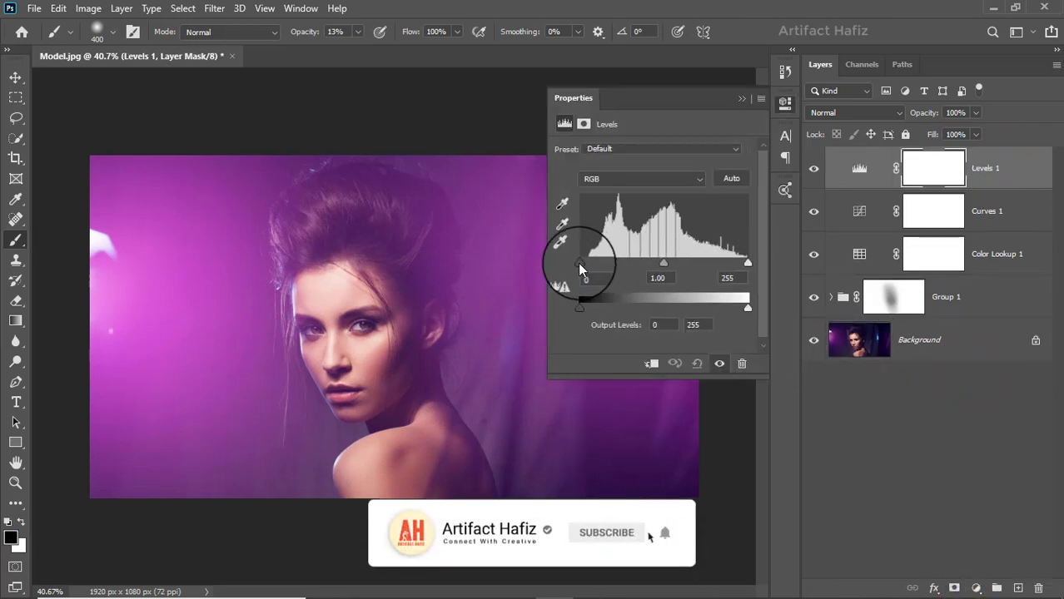
left_click_drag(578, 263, 584, 265)
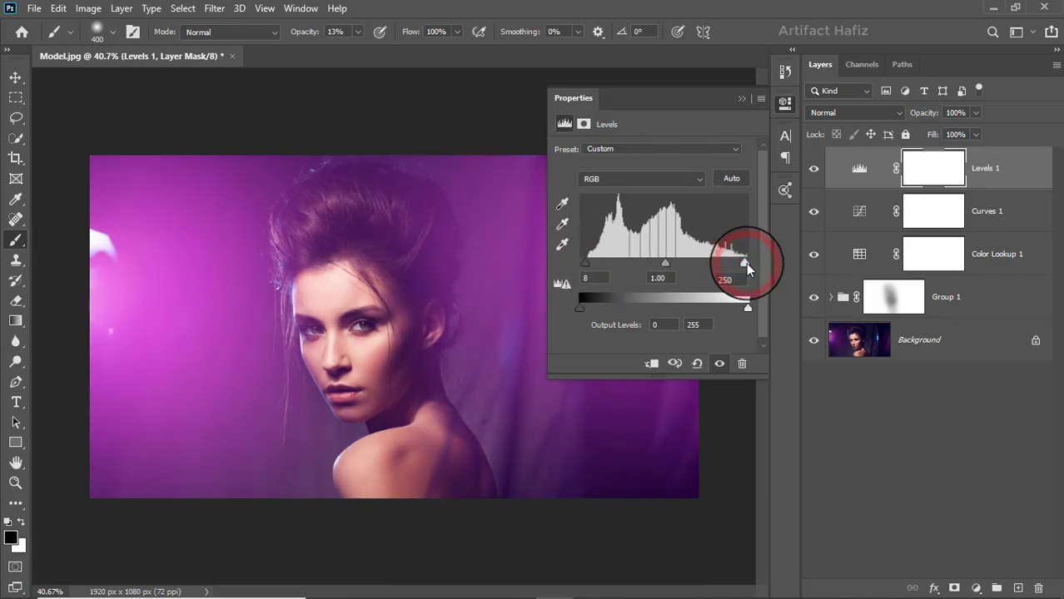
left_click_drag(747, 263, 746, 263)
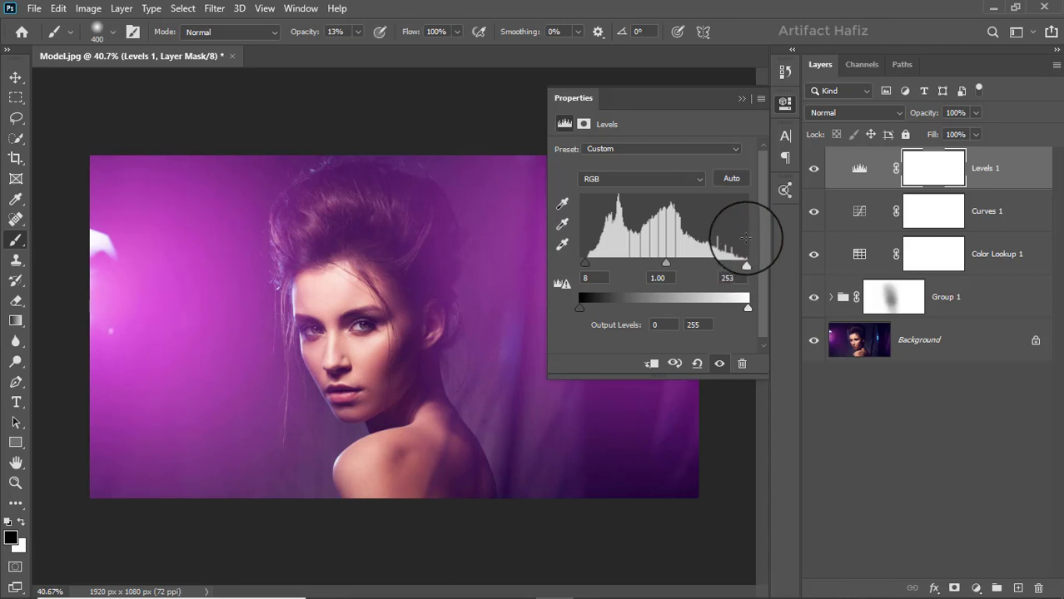
left_click(738, 99)
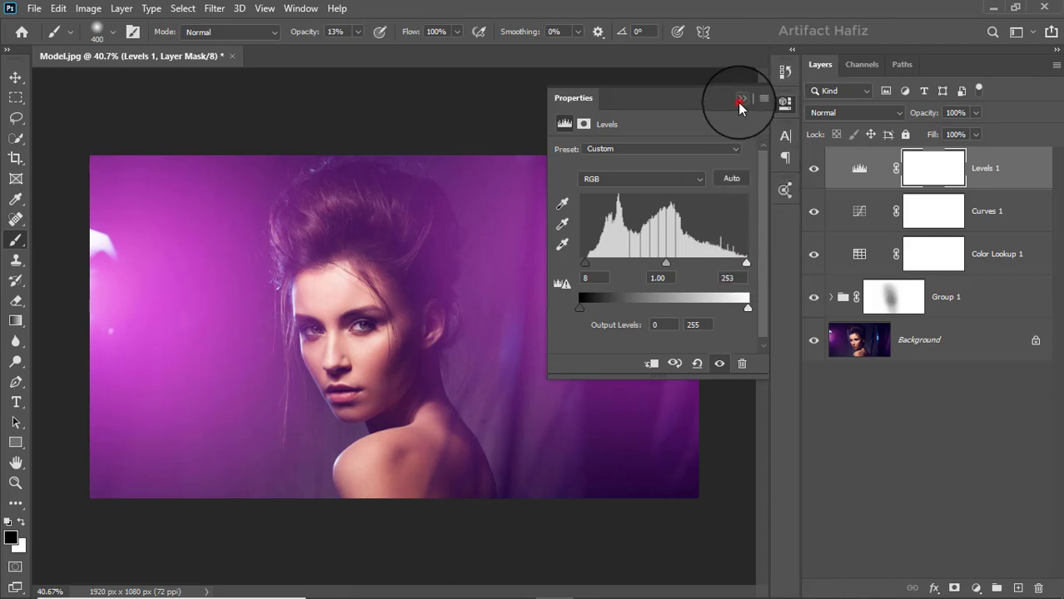
left_click(812, 172)
left_click(813, 173)
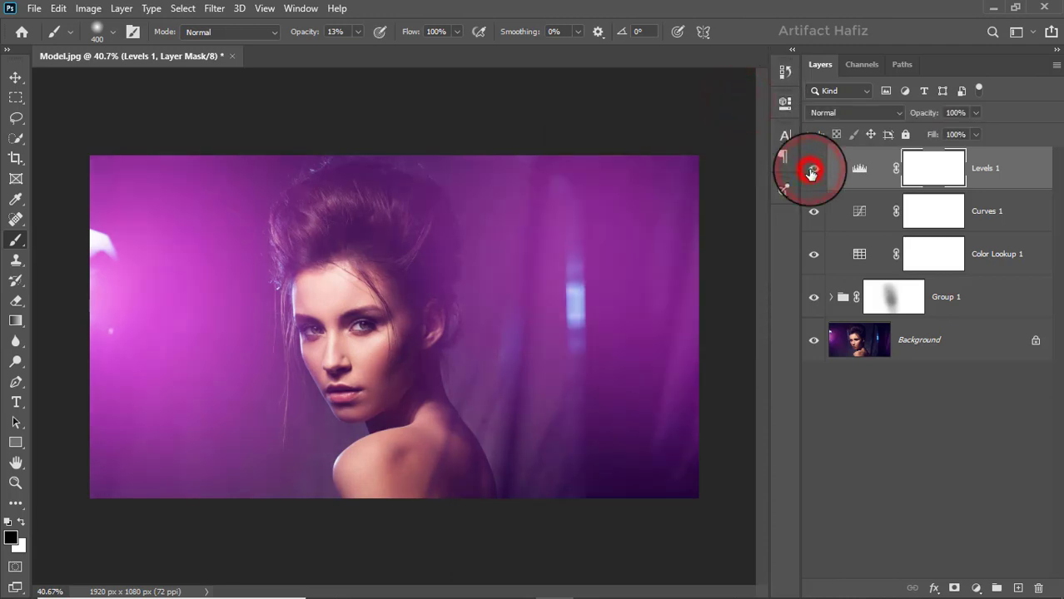
Step: Stamp all visible layers into a new layer on top and convert it for smart filters
left_click(984, 177)
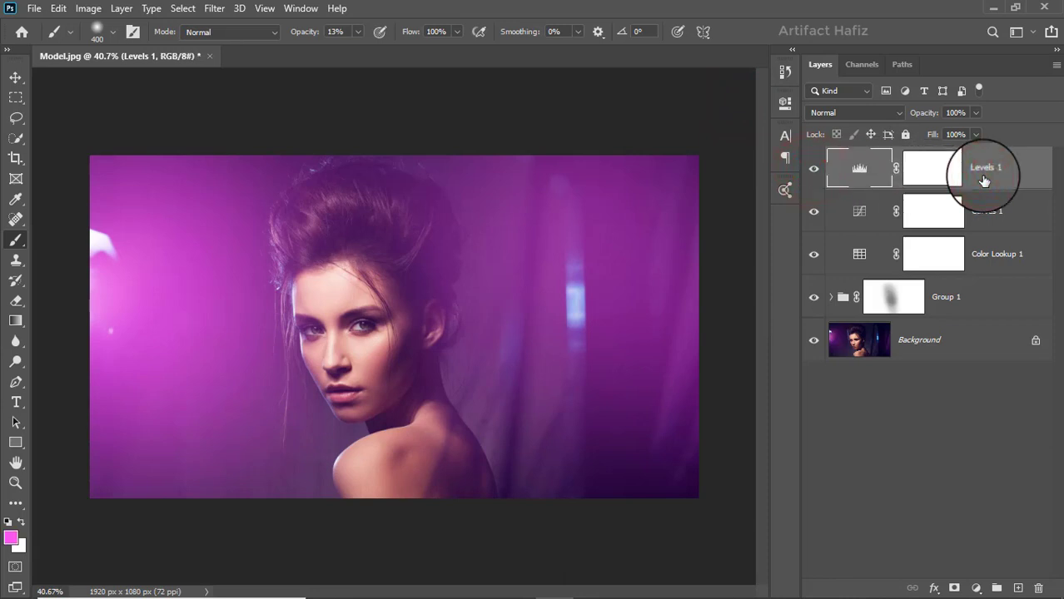
key("ctrl+alt+shift+e")
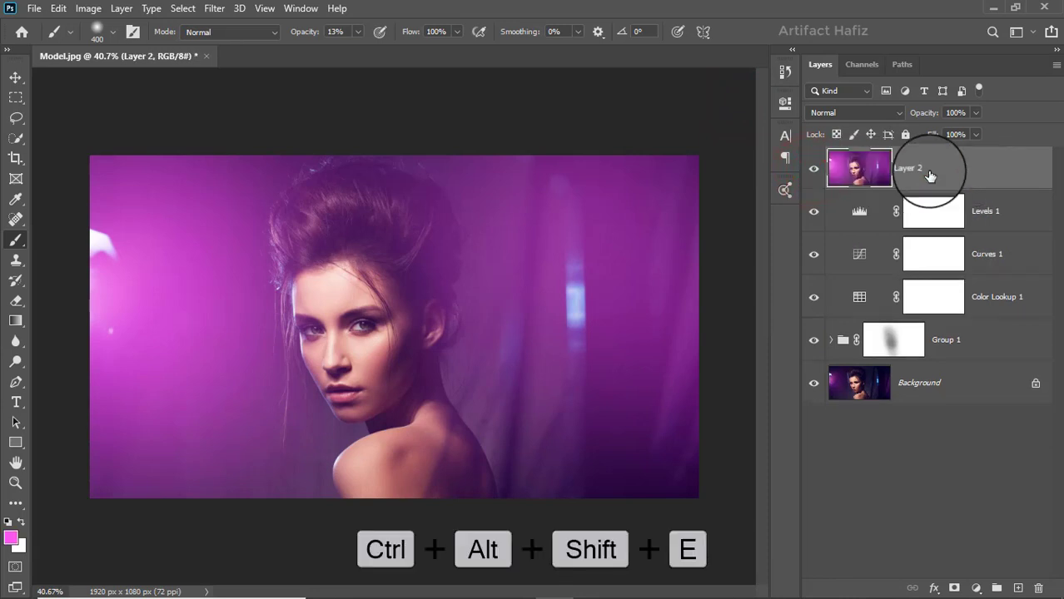
left_click(209, 8)
left_click(229, 47)
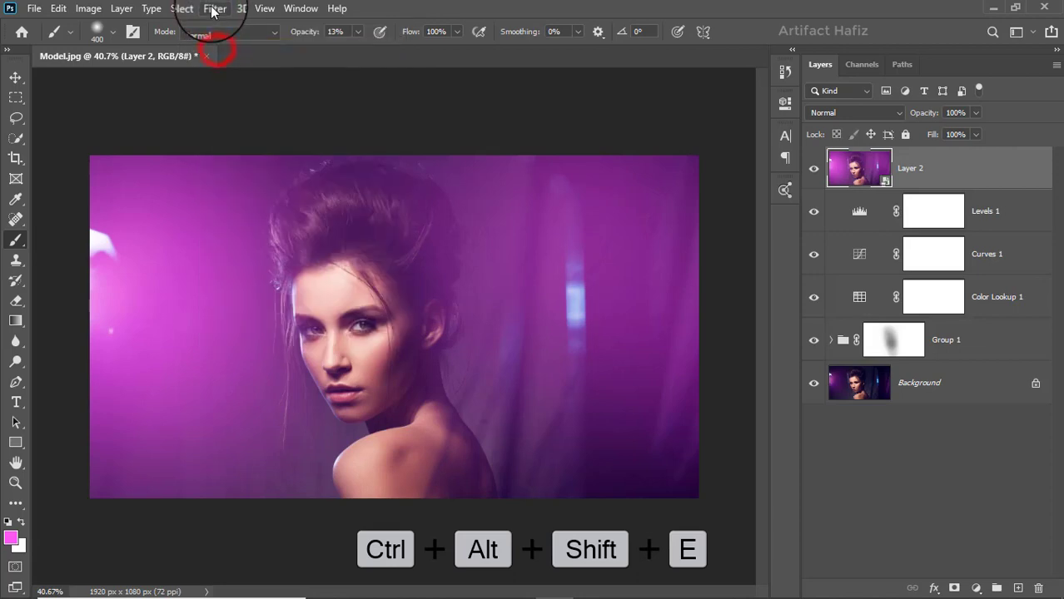
Step: Open the Camera Raw filter on the merged layer and set Temperature to -9 and Tint to -17
left_click(212, 9)
left_click(234, 101)
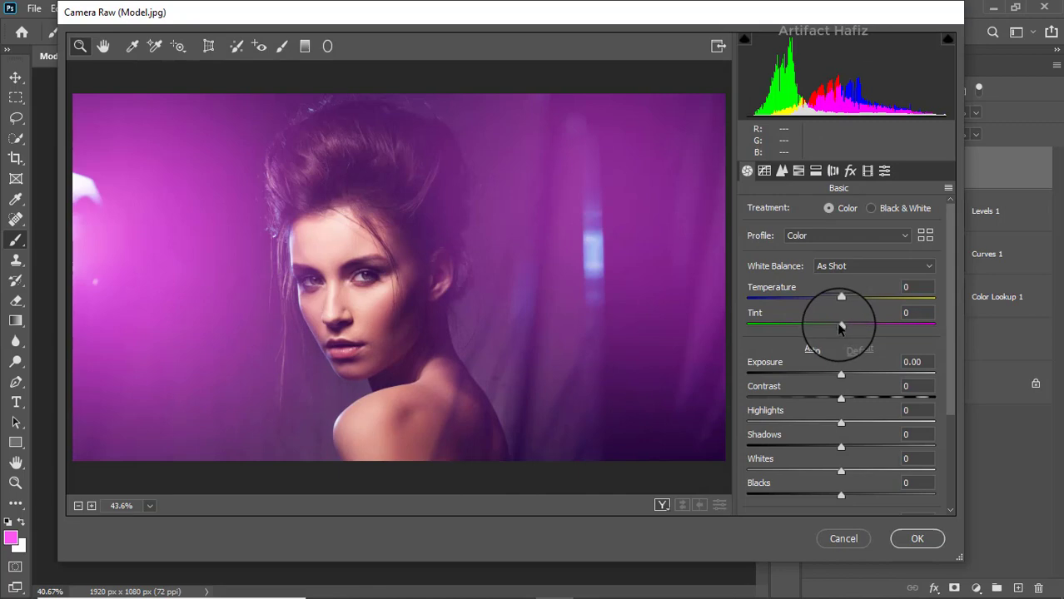
mouse_move(840, 327)
left_mouse_down()
mouse_move(788, 333)
mouse_move(821, 331)
mouse_move(846, 302)
mouse_move(874, 298)
mouse_move(799, 300)
mouse_move(820, 309)
mouse_move(836, 297)
mouse_move(850, 328)
mouse_move(823, 330)
left_mouse_up()
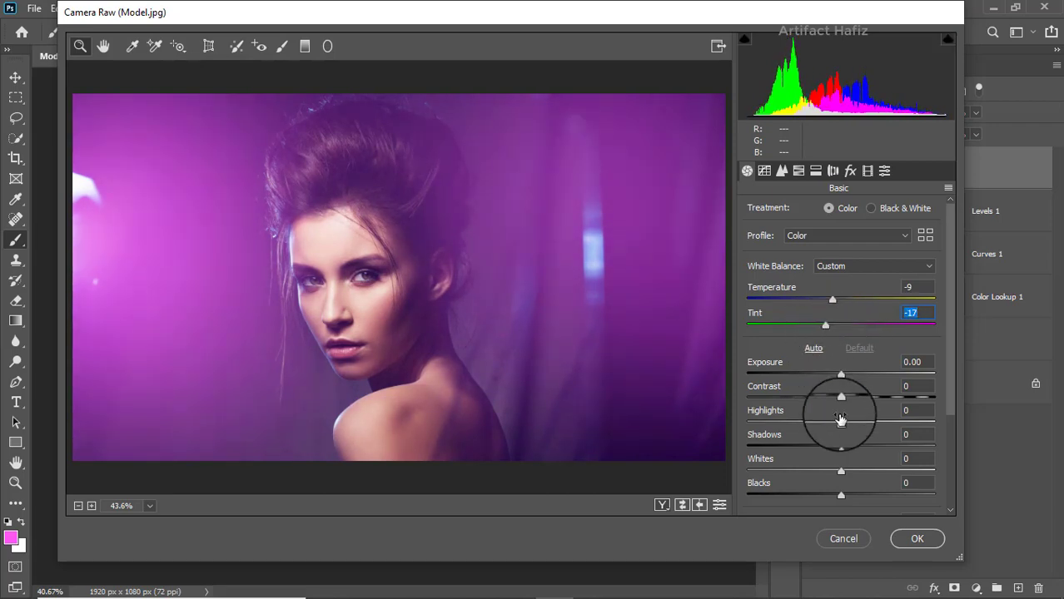
Step: Set Highlights to -27, Shadows to +11, Whites to +28 and Blacks to -7, and nudge Clarity slightly up
left_click_drag(841, 422, 810, 424)
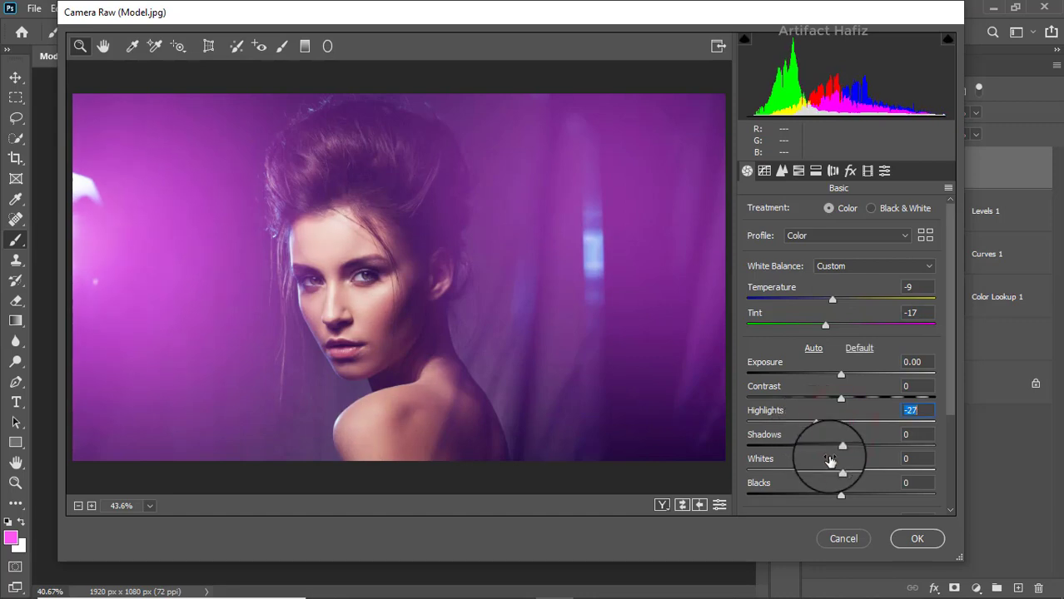
left_click_drag(841, 471, 851, 447)
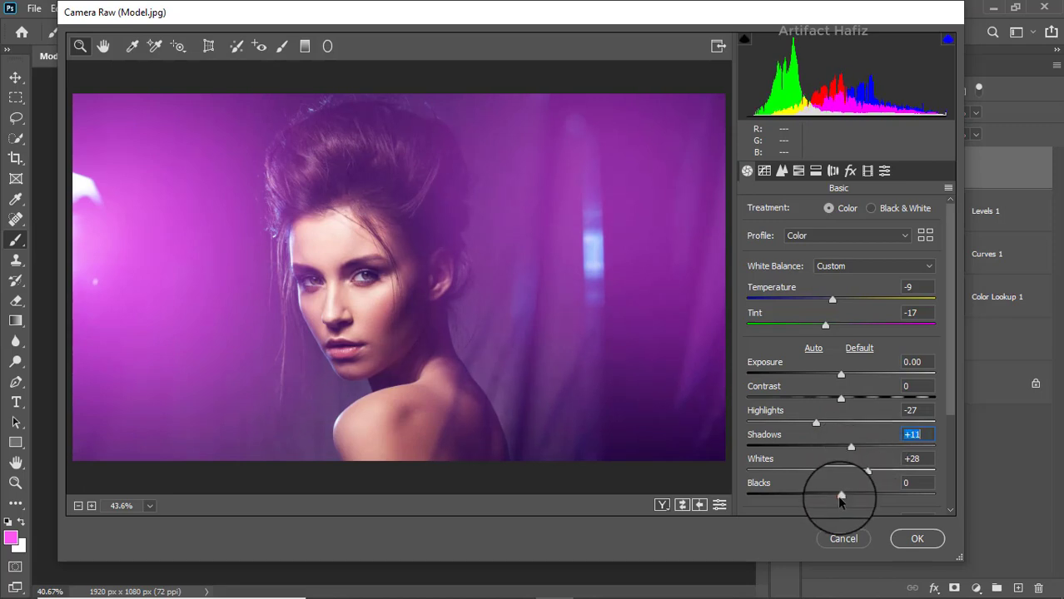
left_click_drag(841, 496, 834, 497)
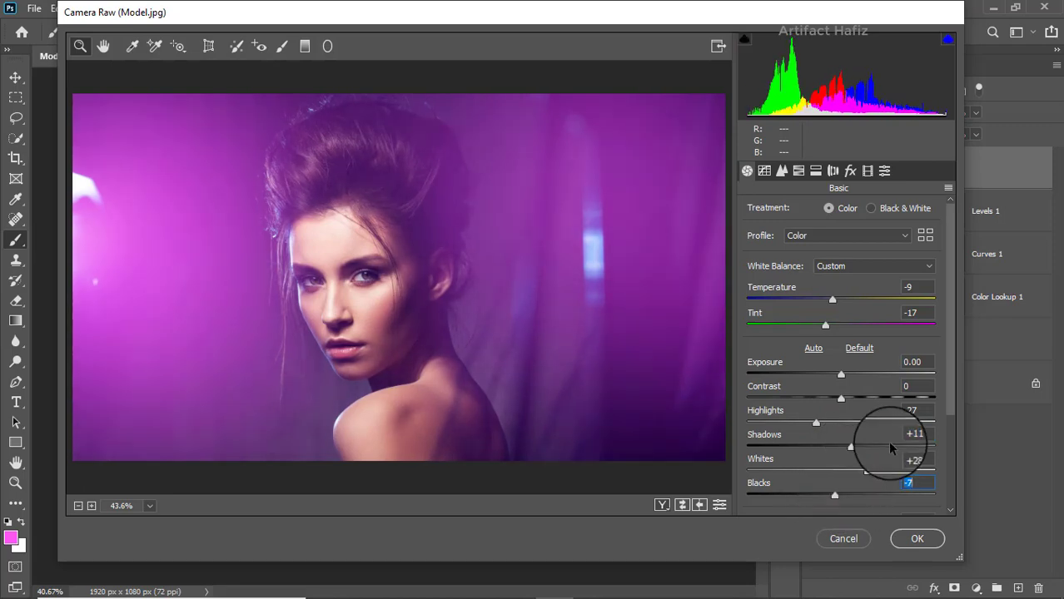
scroll(889, 444, "down", 4)
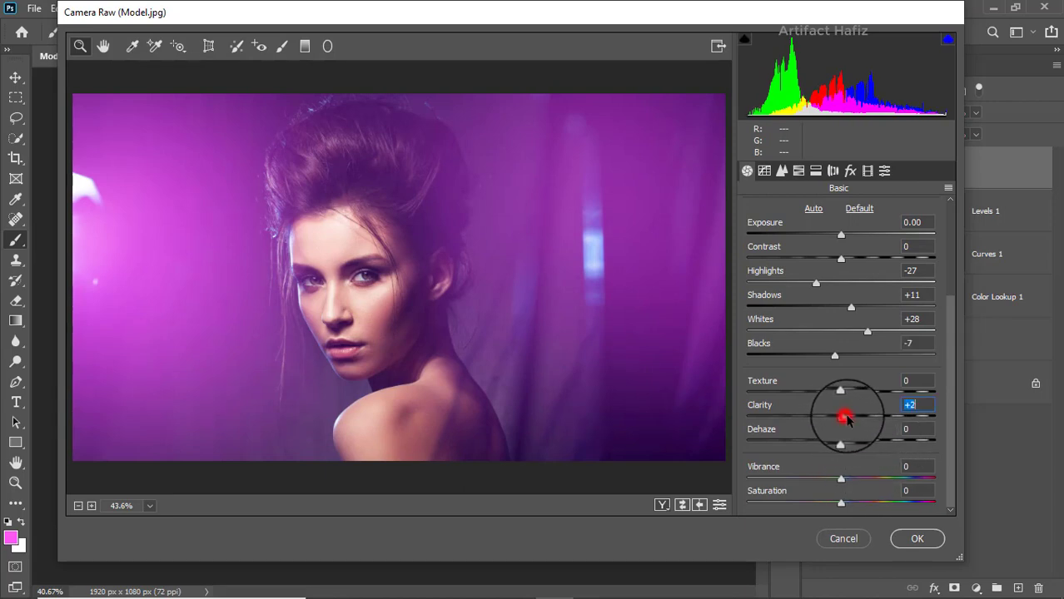
left_click_drag(846, 418, 843, 416)
Step: Raise the black point of the RGB point tone curve to output 4 at input 0
left_click(763, 172)
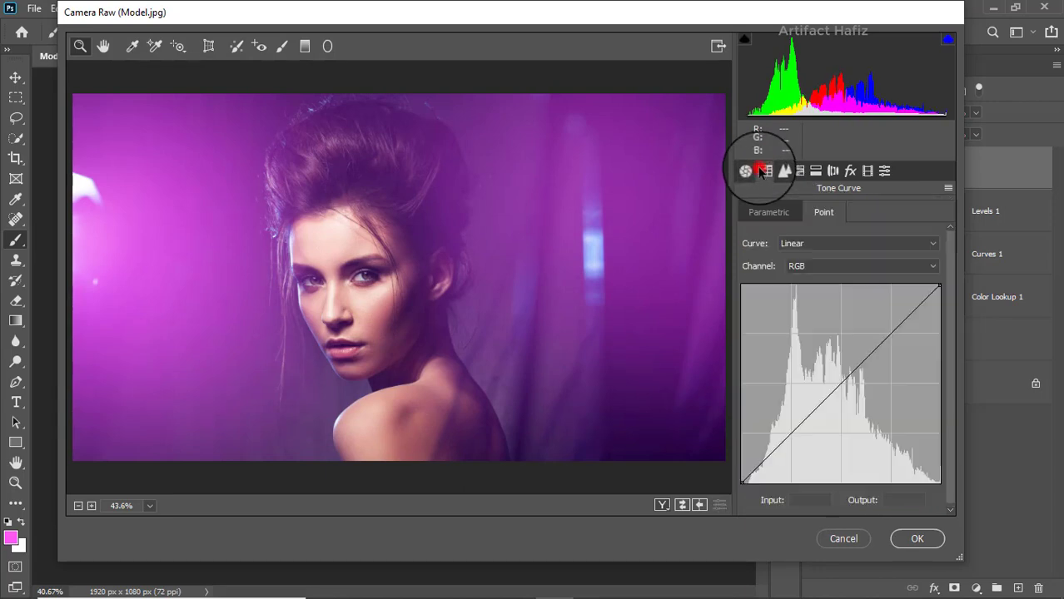
left_click_drag(743, 480, 728, 485)
left_click_drag(723, 478, 719, 478)
left_click(895, 501)
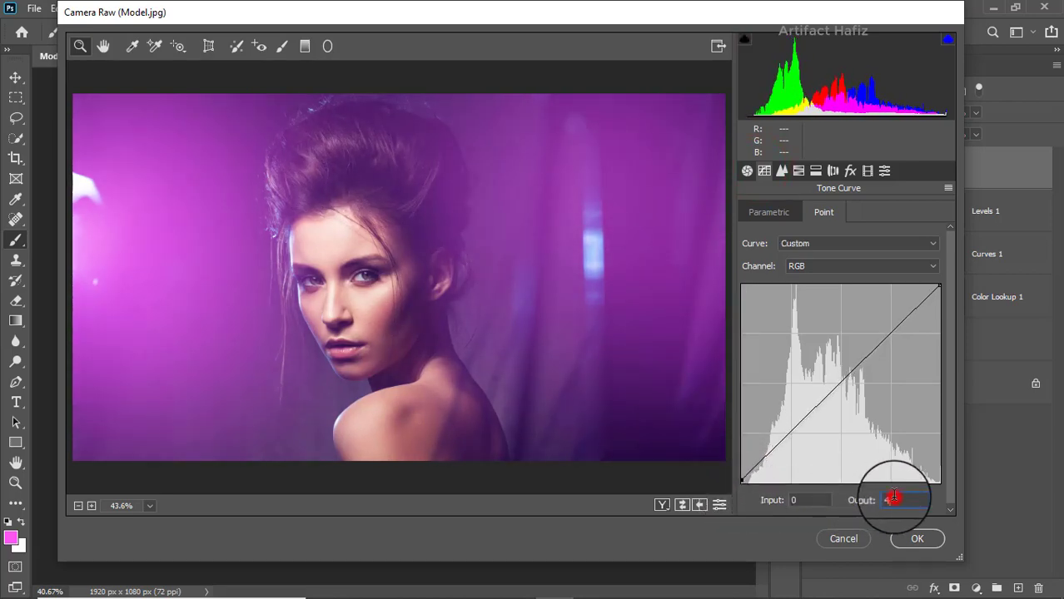
Step: Move the Blue channel curve's black point to input 23, output 0
left_click(835, 266)
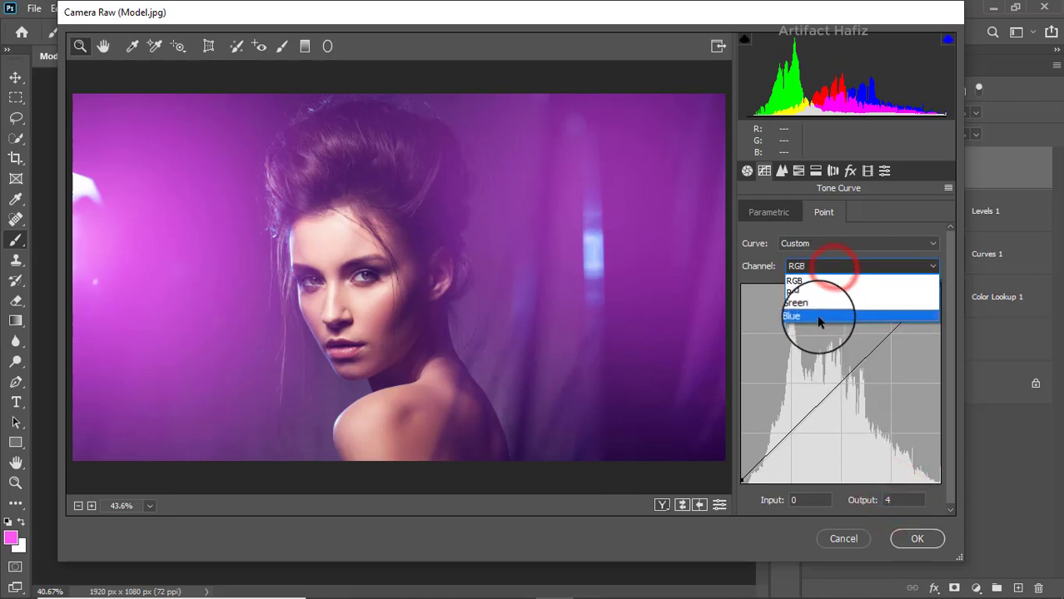
left_click(812, 315)
mouse_move(742, 481)
left_mouse_down()
mouse_move(774, 489)
mouse_move(759, 483)
left_mouse_up()
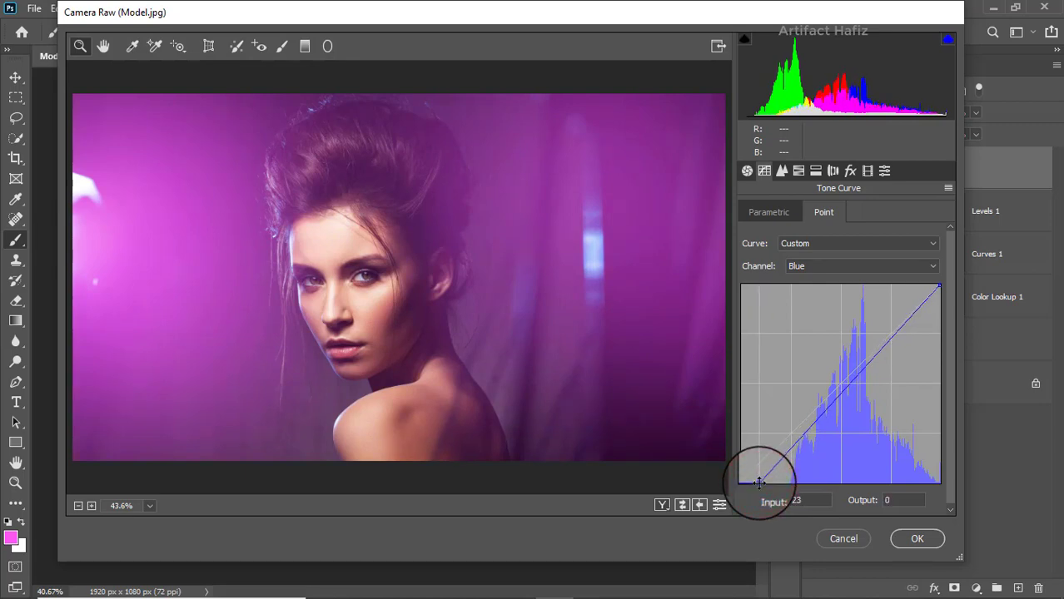
Step: Raise the Green channel curve's black point to output 6 at input 0
left_click(798, 266)
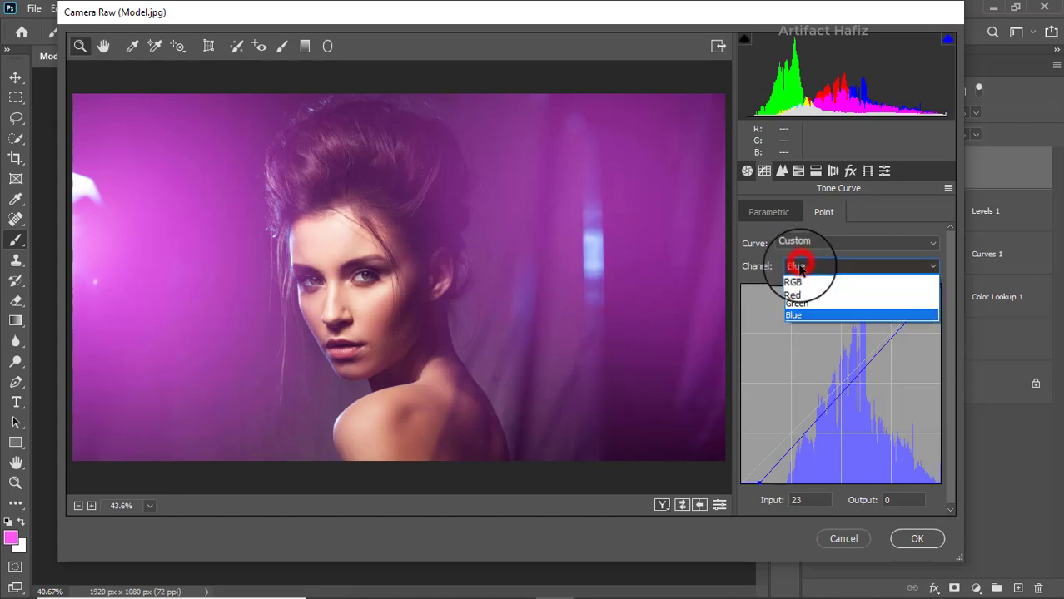
left_click(797, 303)
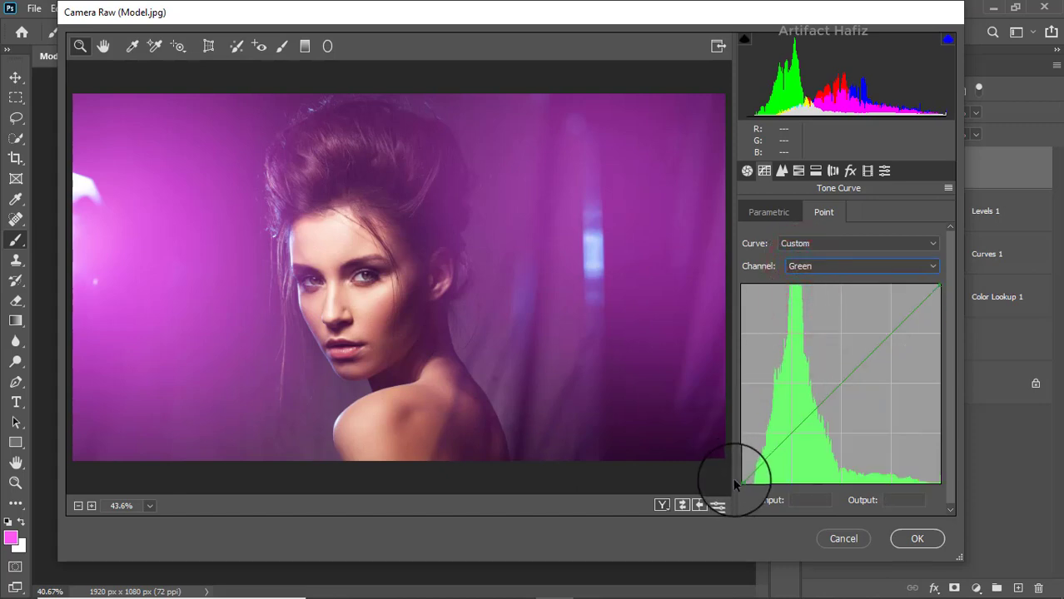
left_click_drag(742, 482, 719, 477)
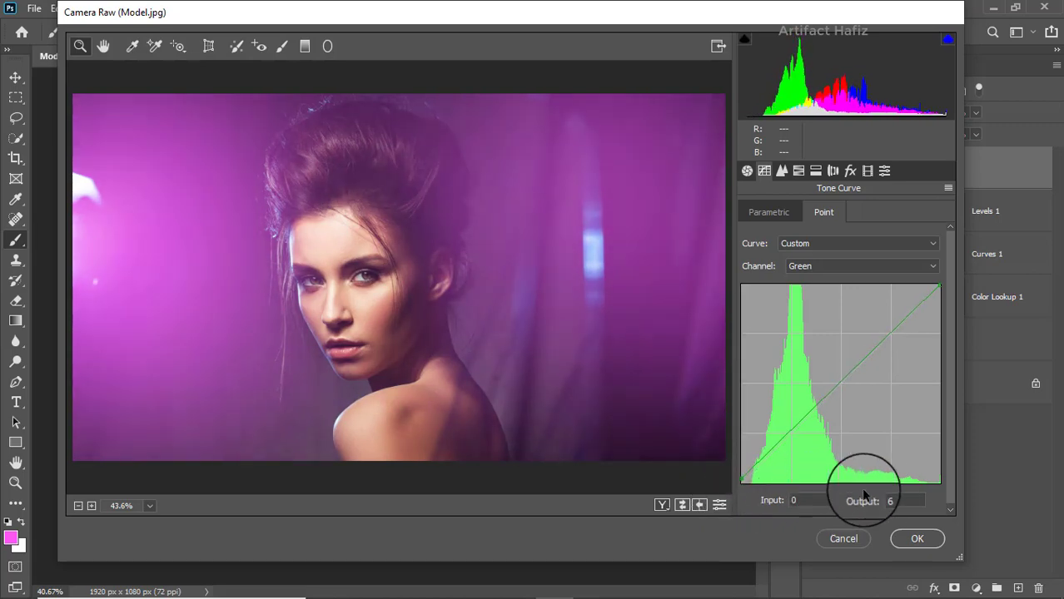
Step: Move the Red channel point curve's black point to input 8, output 0
left_click(905, 499)
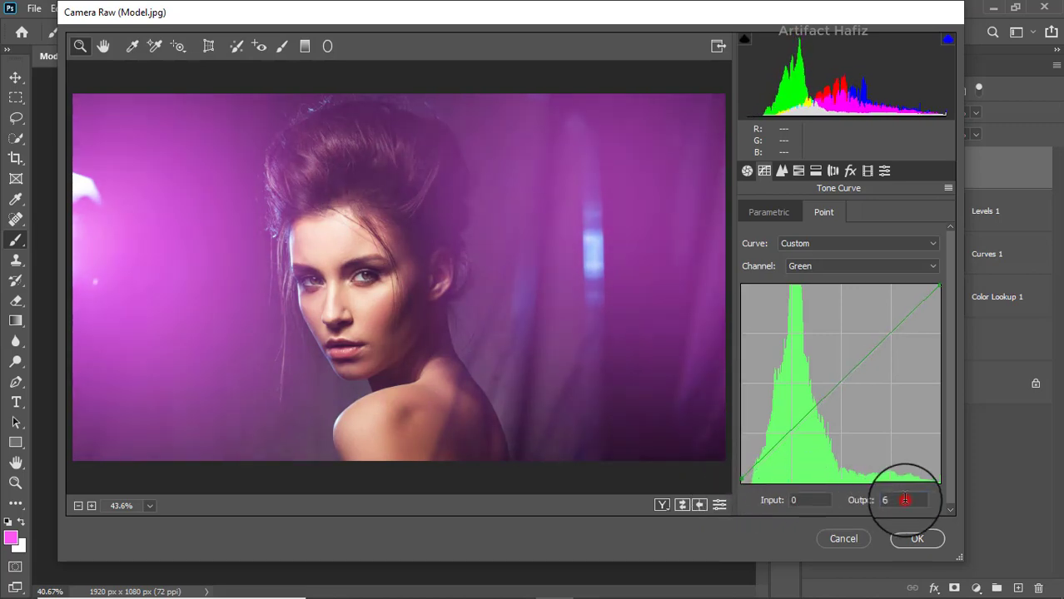
left_click(820, 265)
left_click(797, 292)
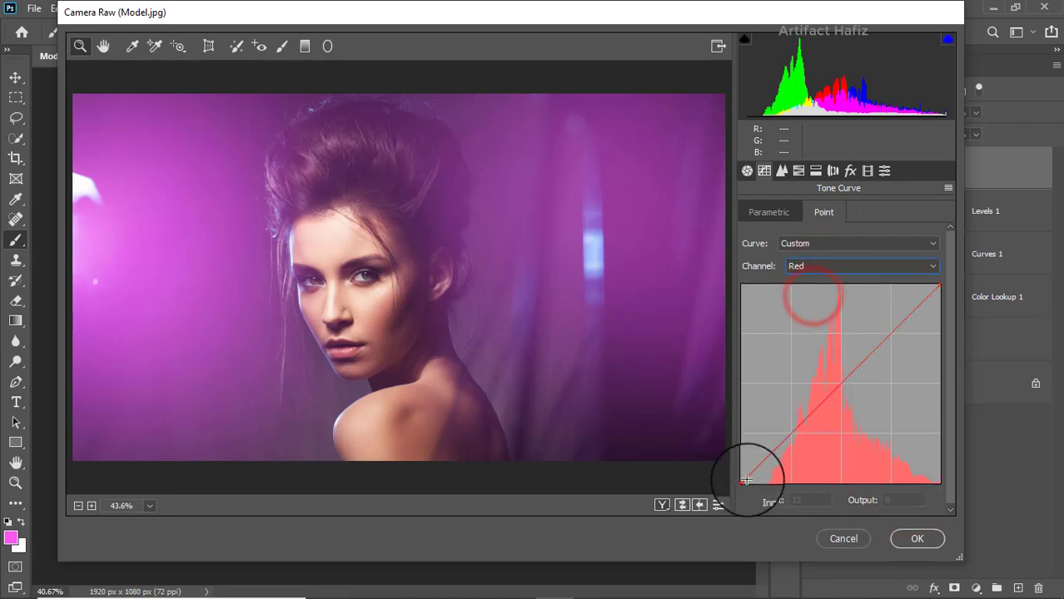
mouse_move(743, 482)
left_mouse_down()
mouse_move(764, 484)
mouse_move(759, 476)
mouse_move(747, 489)
mouse_move(748, 480)
mouse_move(748, 493)
left_mouse_up()
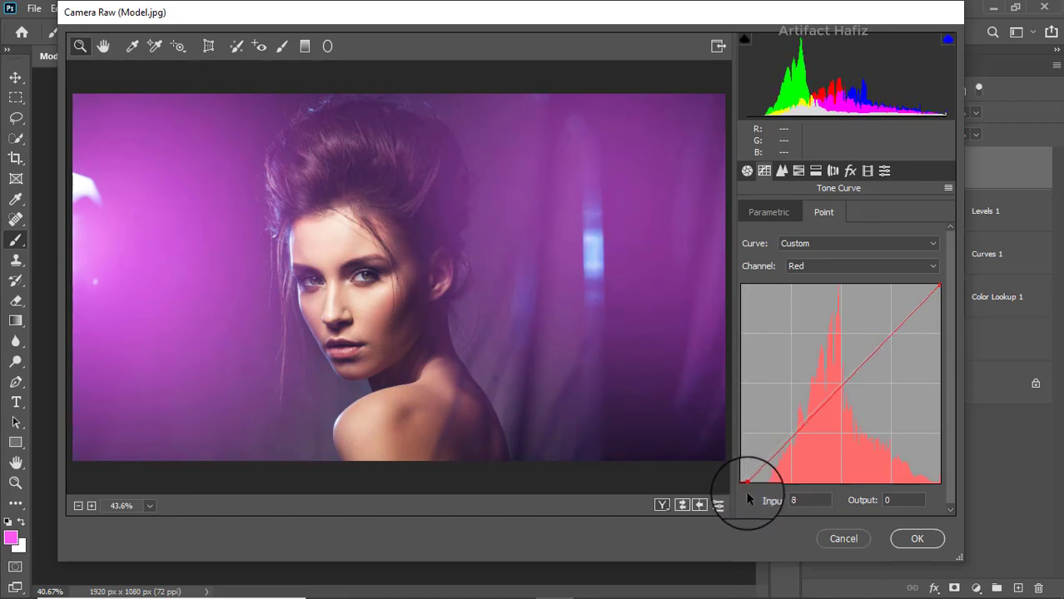
left_click(812, 501)
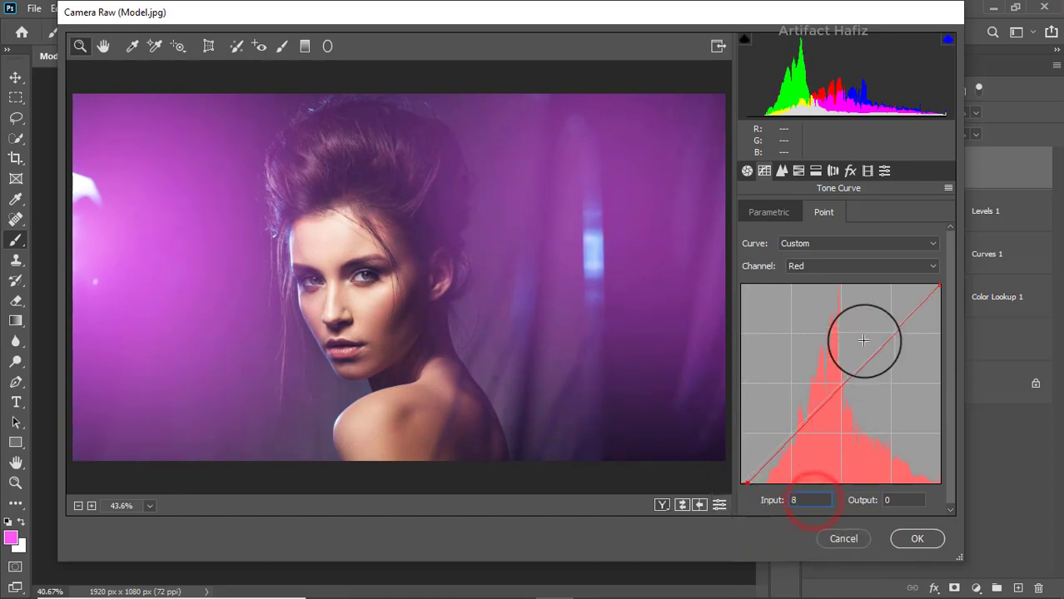
Step: Set the sharpening Amount to 16 and the Luminance noise reduction to 8
left_click(781, 171)
left_click_drag(760, 236, 768, 237)
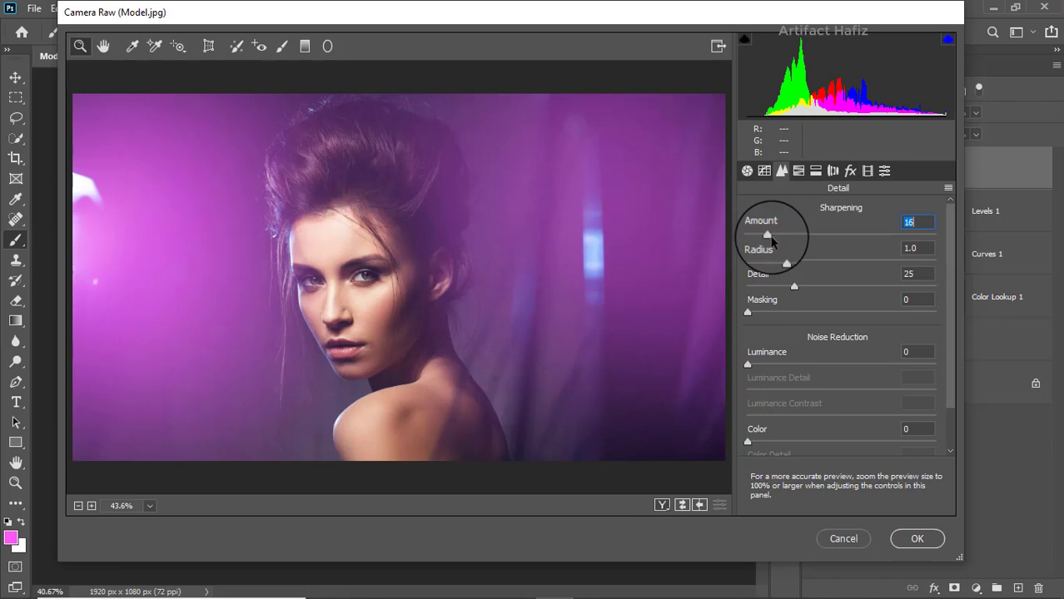
left_click_drag(748, 363, 763, 369)
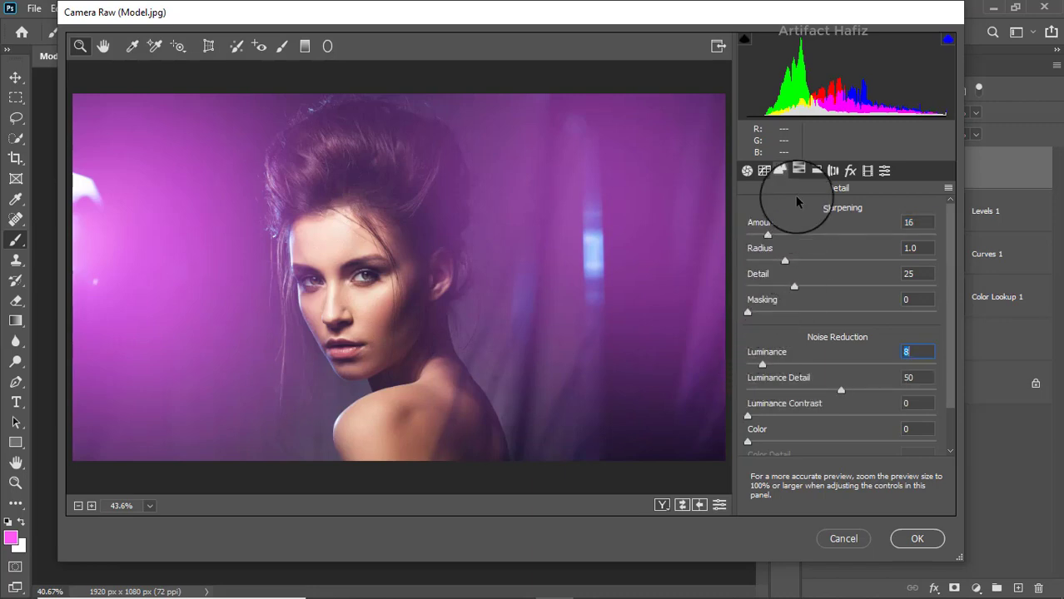
Step: Set the HSL saturation to Reds +4, Oranges +8, Greens -4, Aquas -38, Blues -35, Purples -13 and Magentas -1
left_click(798, 170)
left_click(811, 211)
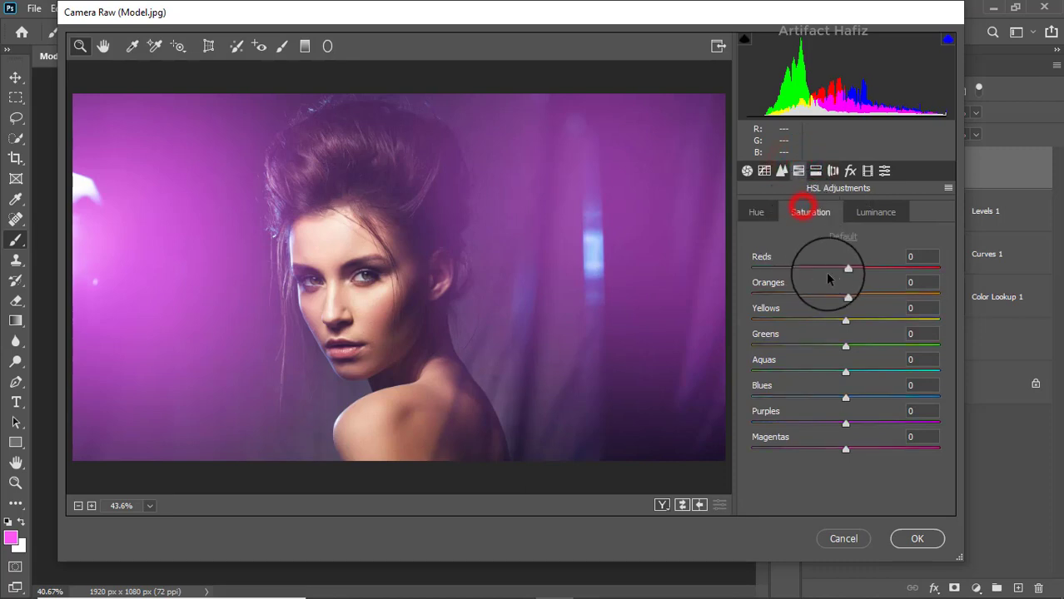
left_click_drag(846, 294, 854, 270)
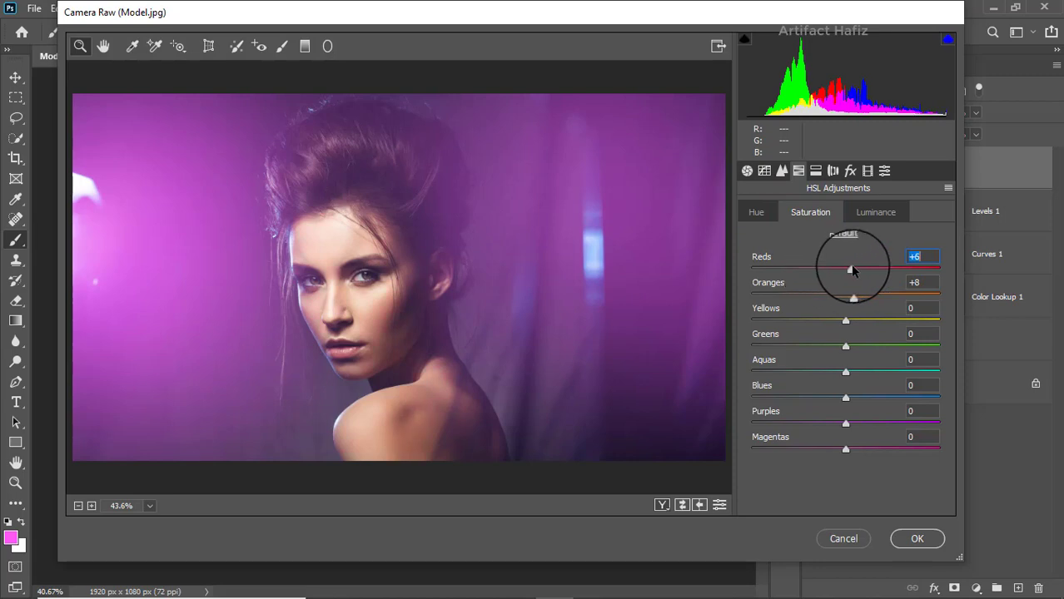
left_click_drag(845, 346, 825, 424)
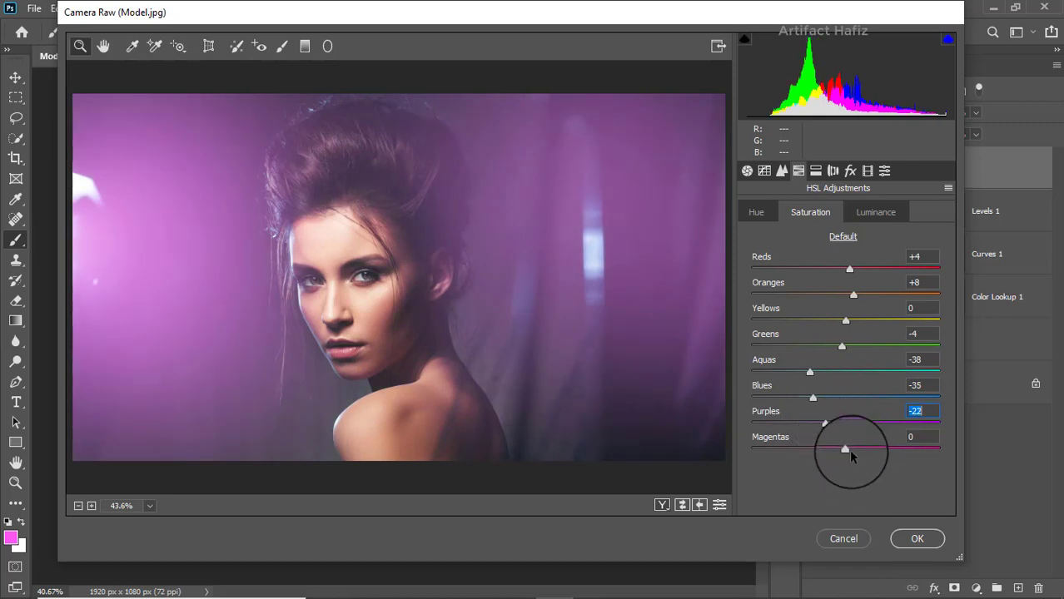
mouse_move(847, 448)
left_mouse_down()
mouse_move(804, 448)
mouse_move(872, 451)
mouse_move(812, 451)
mouse_move(840, 452)
left_mouse_up()
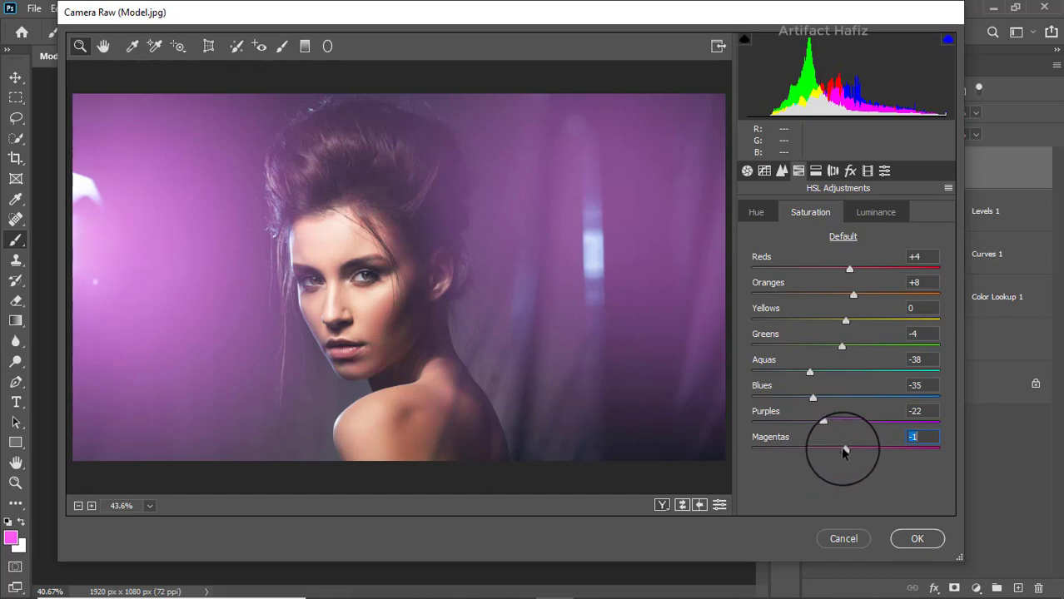
left_click(829, 426)
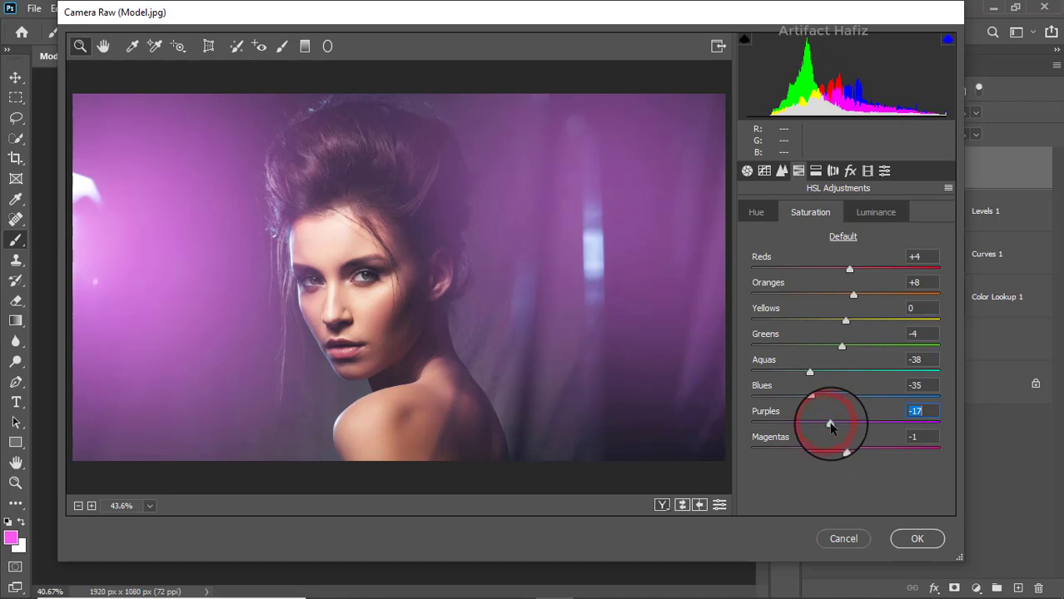
left_click_drag(830, 426, 834, 423)
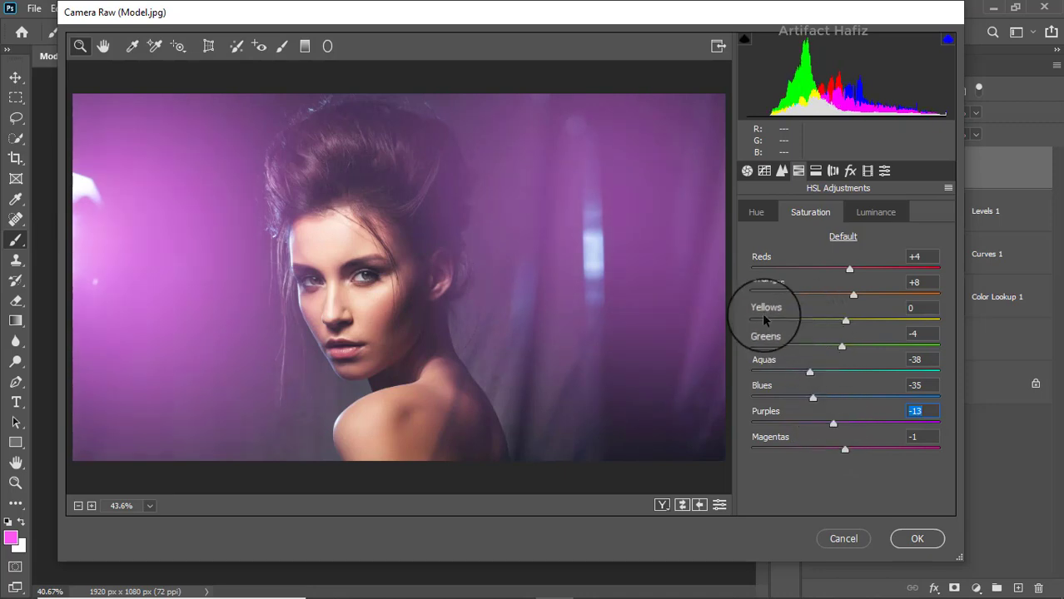
Step: Set the HSL luminance to Oranges +5, Yellows +8, Greens -4 and Purples +23
left_click(866, 212)
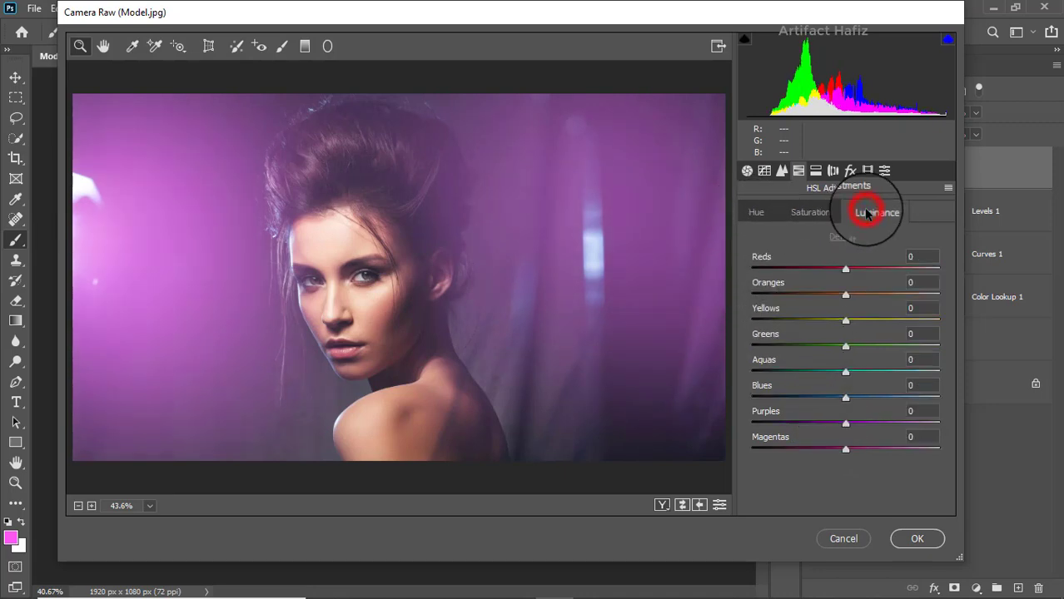
left_click_drag(848, 293, 842, 346)
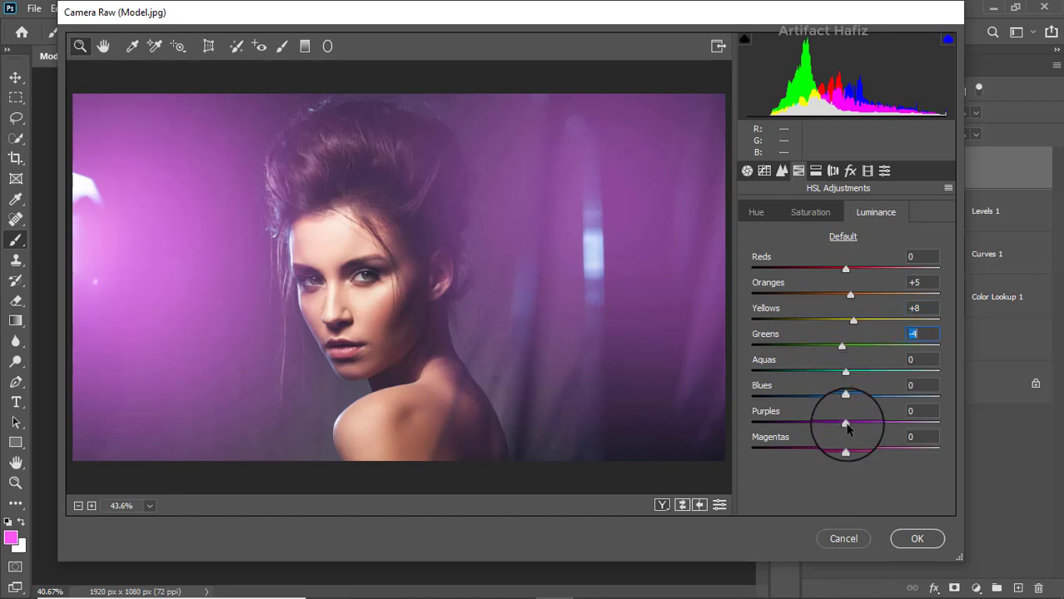
mouse_move(846, 425)
left_mouse_down()
mouse_move(882, 425)
mouse_move(830, 425)
mouse_move(878, 425)
mouse_move(853, 424)
mouse_move(868, 425)
left_mouse_up()
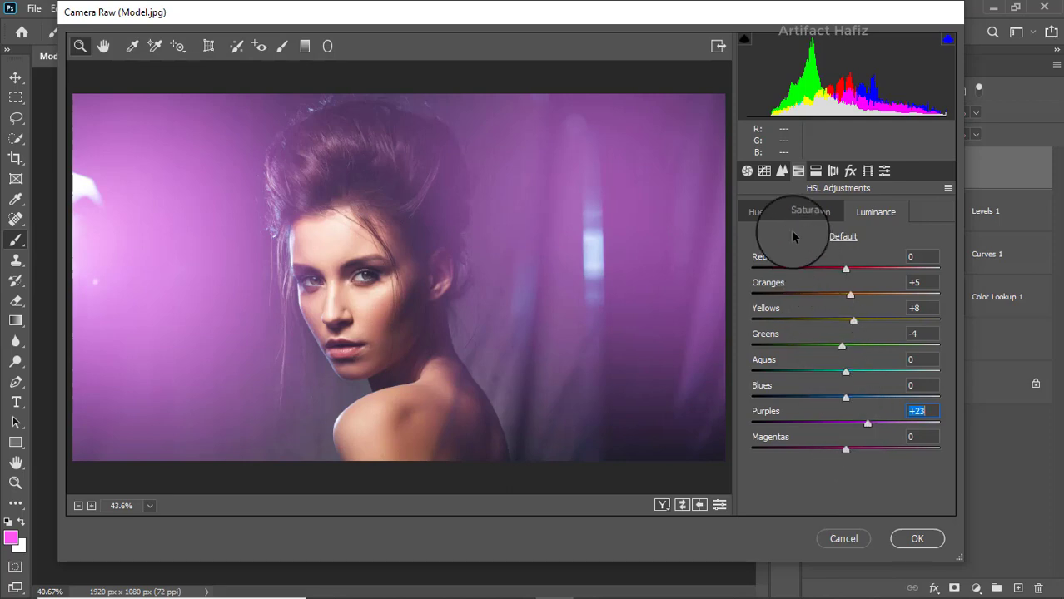
Step: Split-tone the shadows with hue 240 and saturation 10, and the highlights with hue 122 and saturation 10
left_click(816, 170)
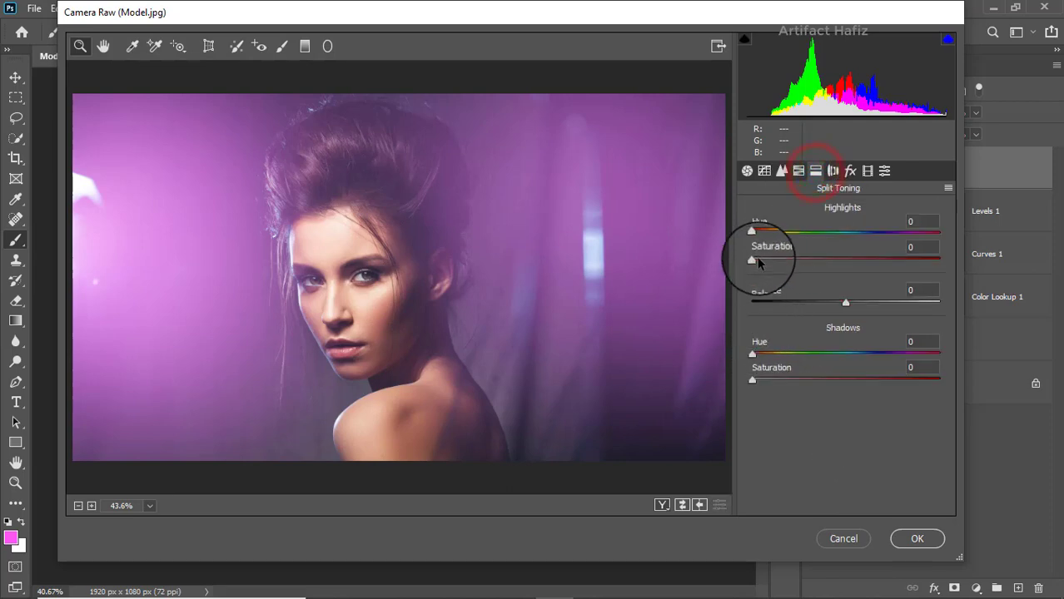
left_click_drag(779, 379, 844, 379)
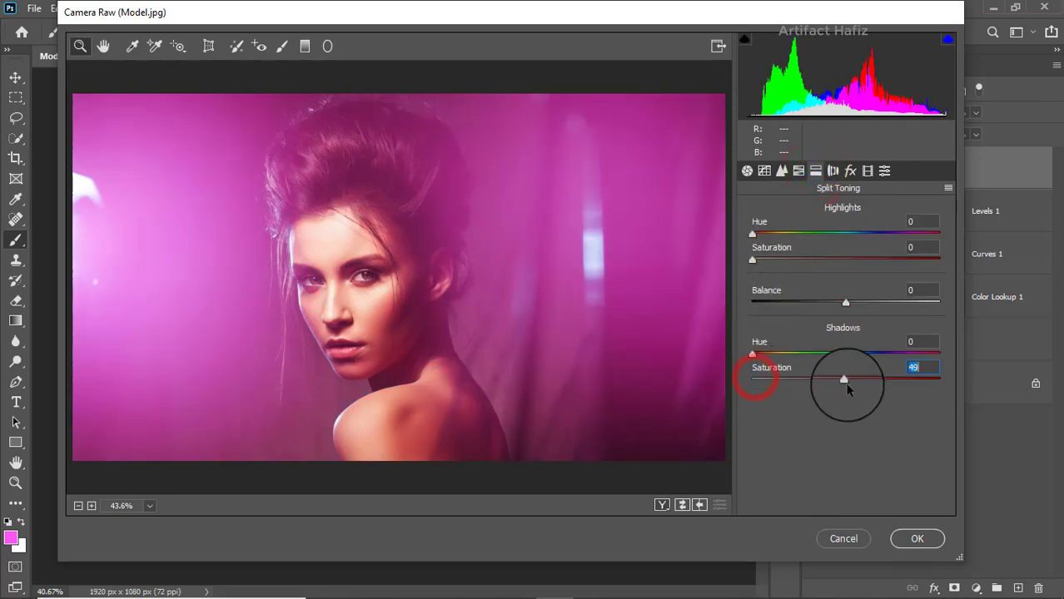
left_click_drag(753, 353, 780, 384)
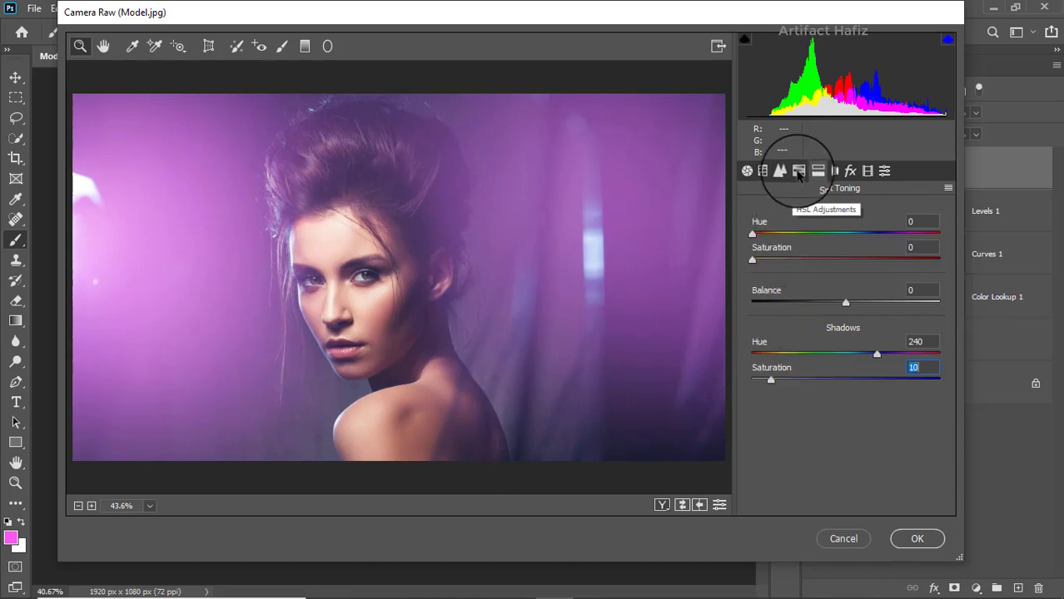
left_click_drag(752, 263, 838, 261)
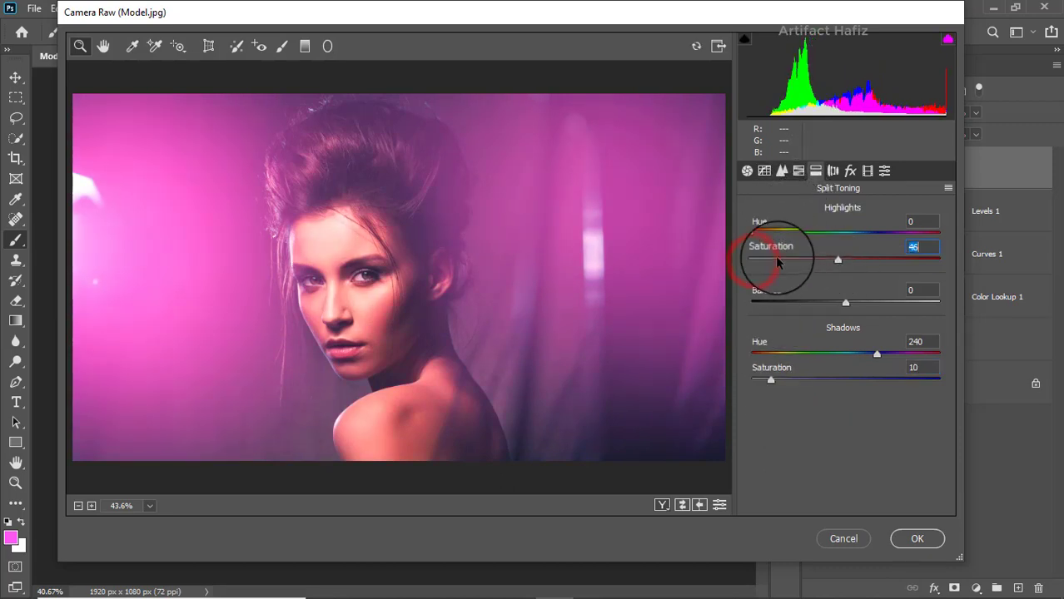
left_click_drag(762, 235, 755, 263)
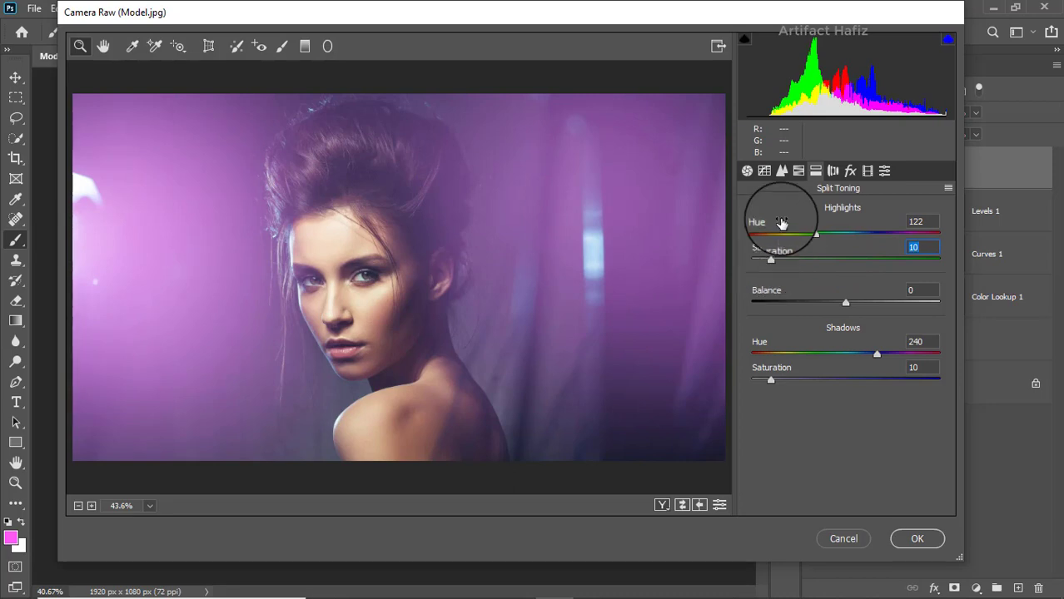
Step: Calibrate the primary hues to Red +7, Green -13 and Blue -9, and apply the Camera Raw filter
left_click(867, 171)
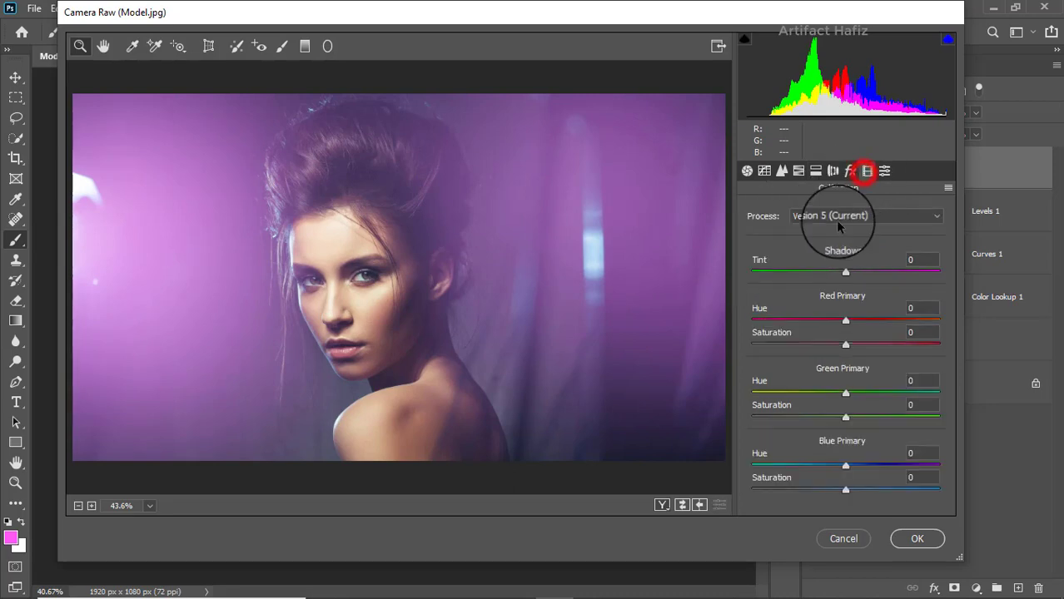
left_click(845, 321)
mouse_move(847, 325)
left_mouse_down()
mouse_move(812, 325)
mouse_move(859, 331)
mouse_move(849, 329)
left_mouse_up()
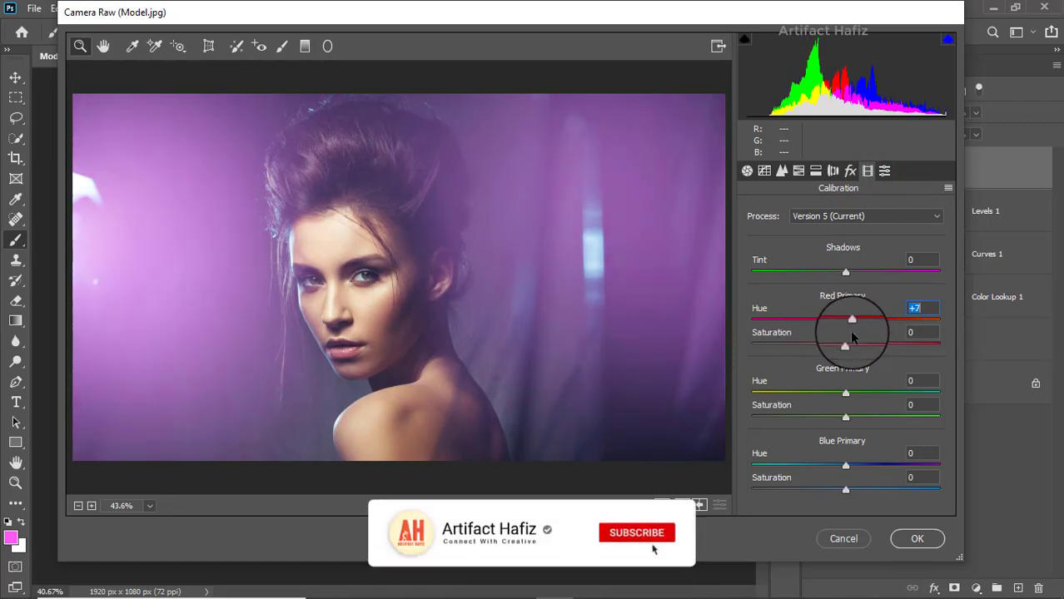
mouse_move(845, 391)
left_mouse_down()
mouse_move(878, 398)
mouse_move(819, 392)
mouse_move(843, 405)
left_mouse_up()
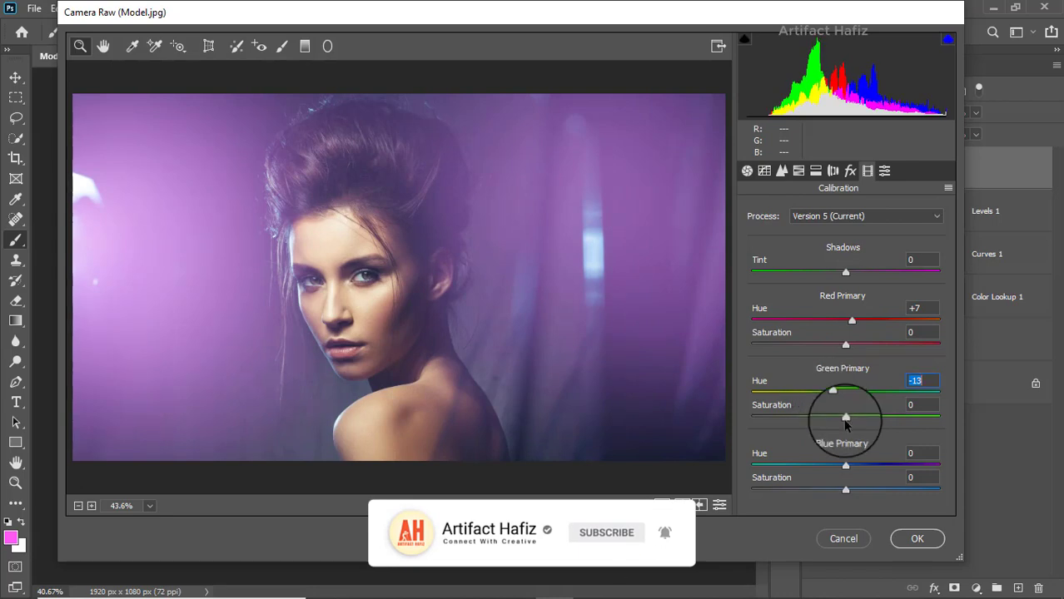
left_click(846, 463)
mouse_move(847, 464)
left_mouse_down()
mouse_move(836, 466)
mouse_move(866, 465)
mouse_move(833, 464)
left_mouse_up()
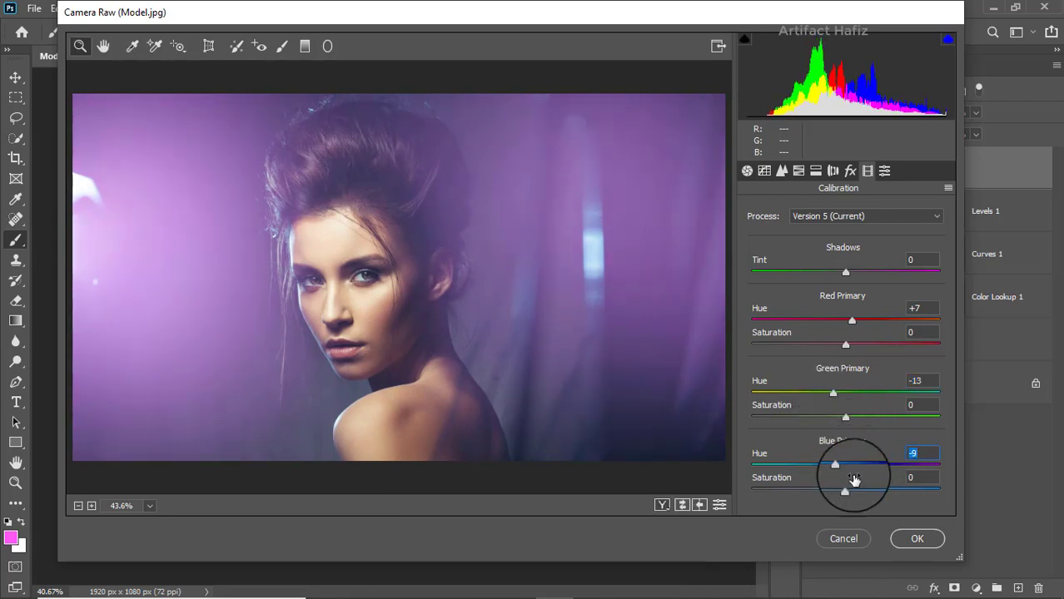
left_click(900, 542)
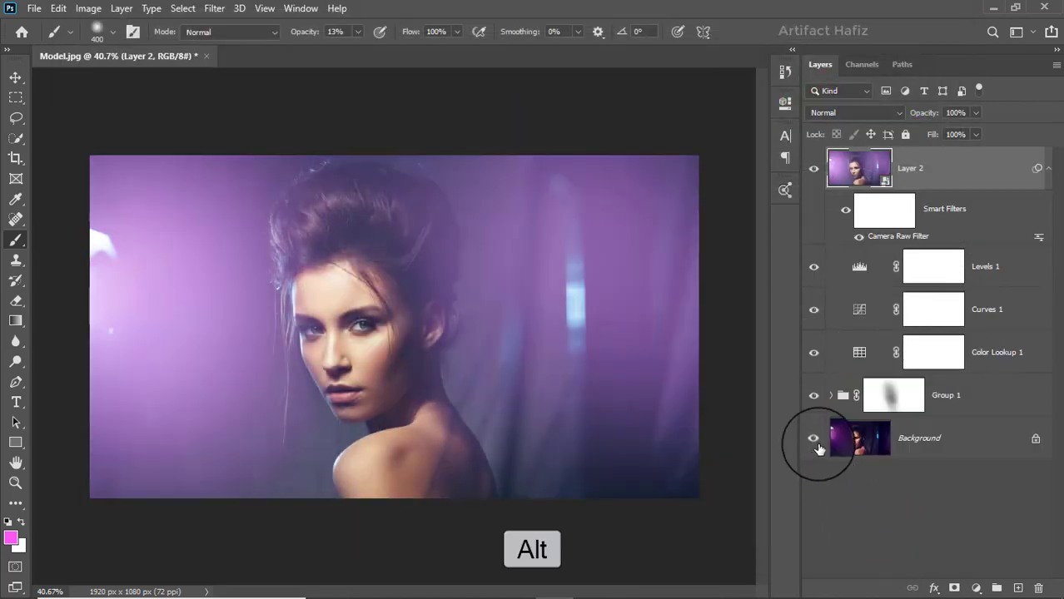
Step: Compare the graded portrait with the original by toggling the visibility of all layers above the Background
left_click(813, 439, "alt")
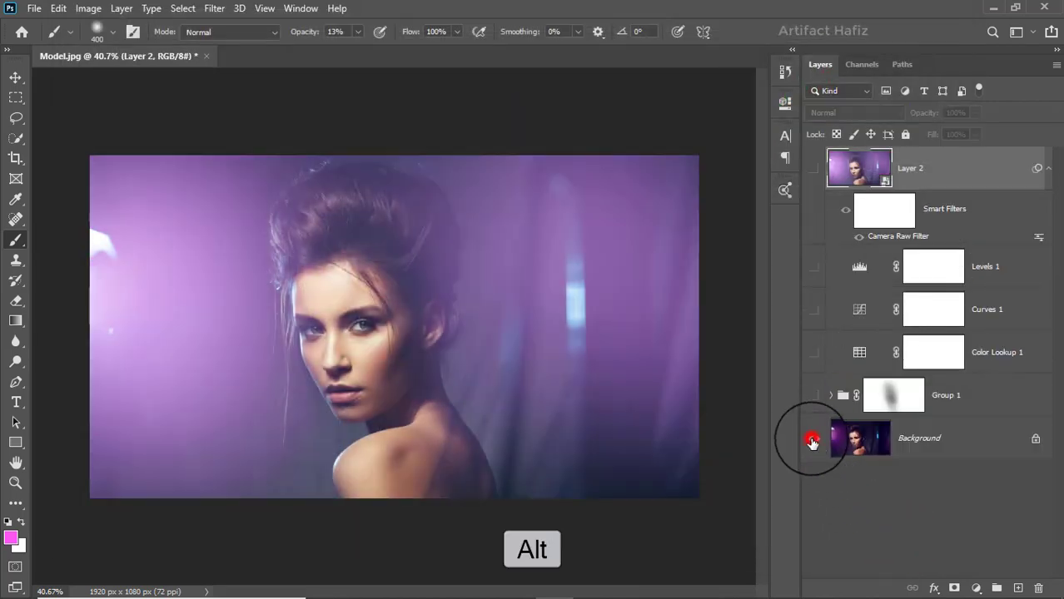
left_click(814, 442, "alt")
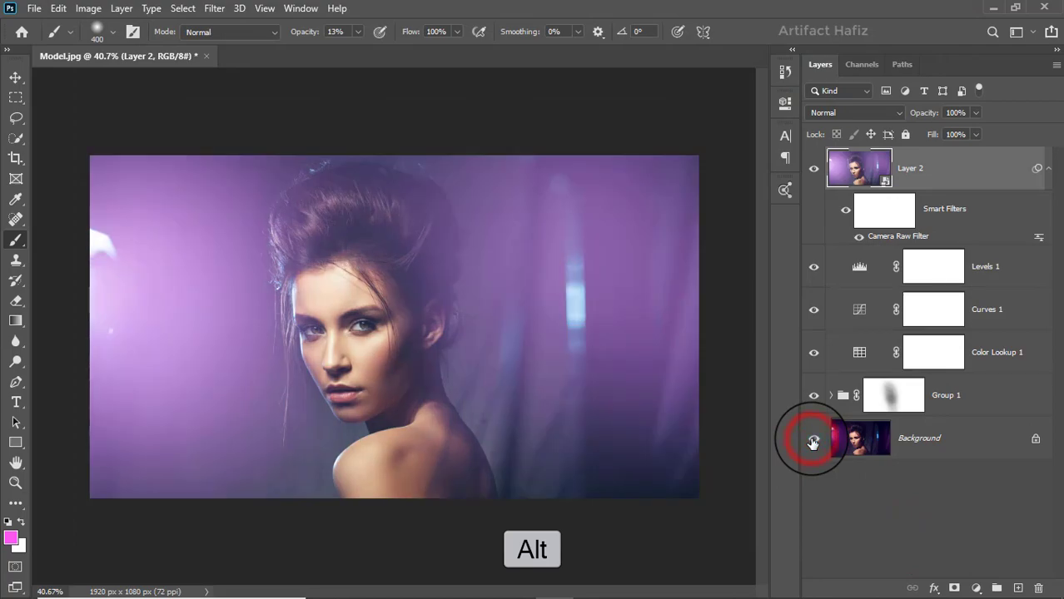
left_click(813, 441, "alt")
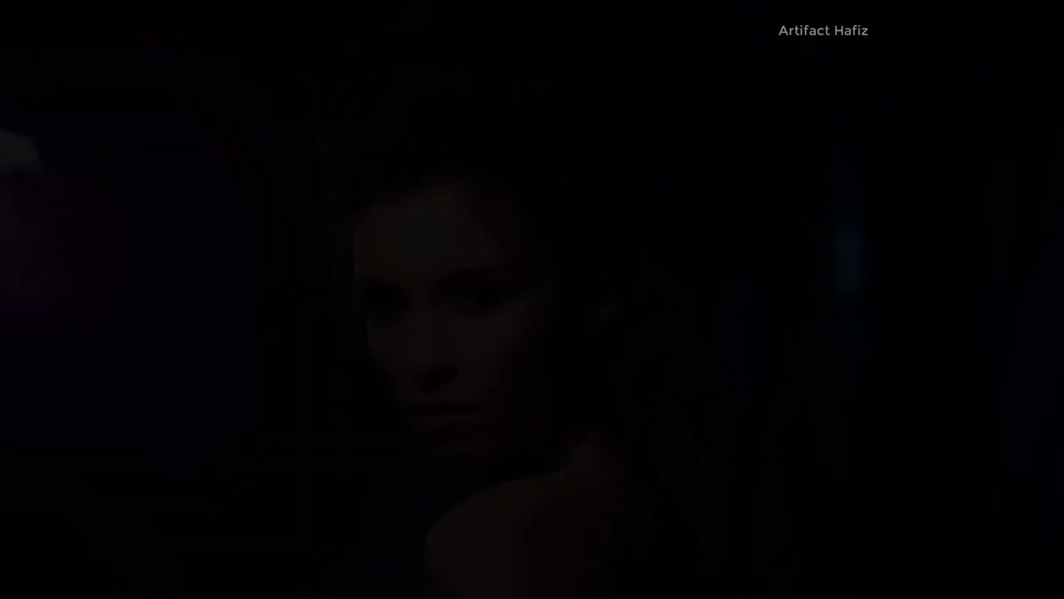